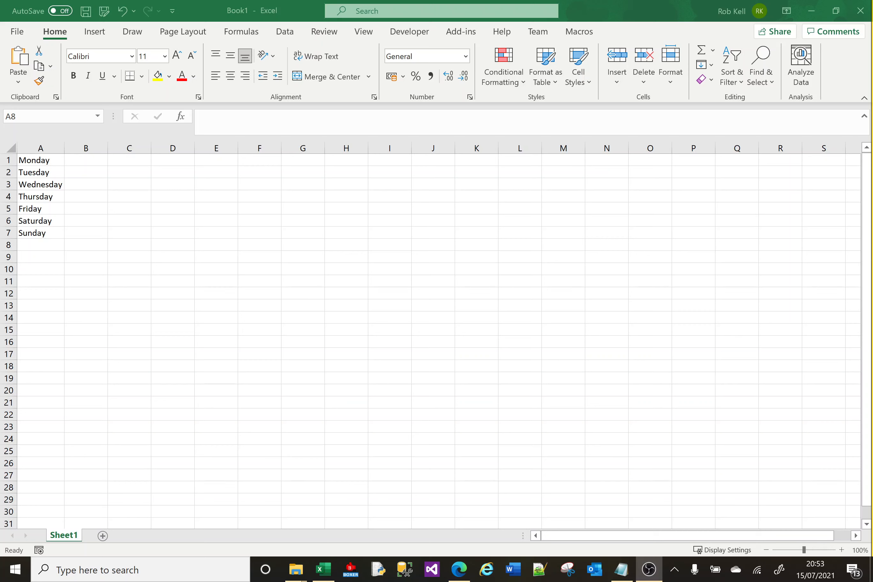
pyautogui.click(240, 218)
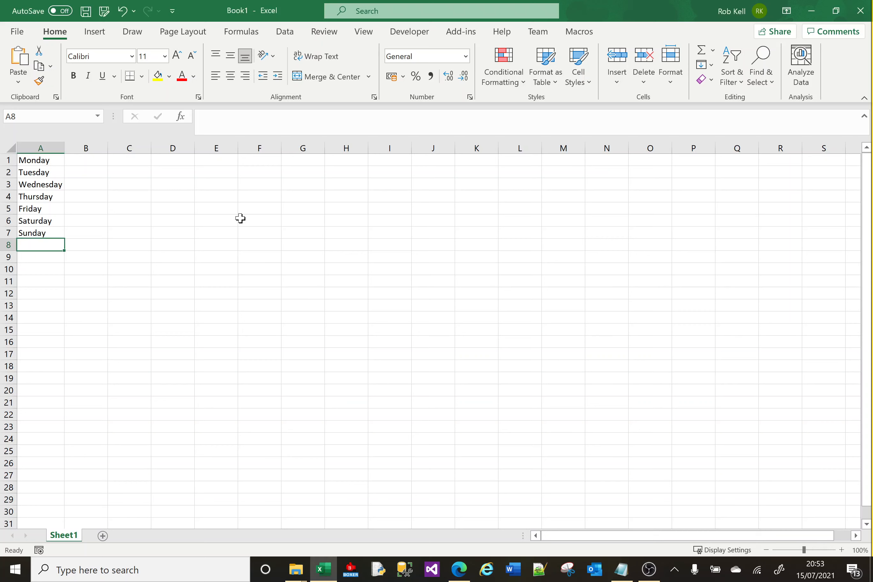
pyautogui.click(86, 158)
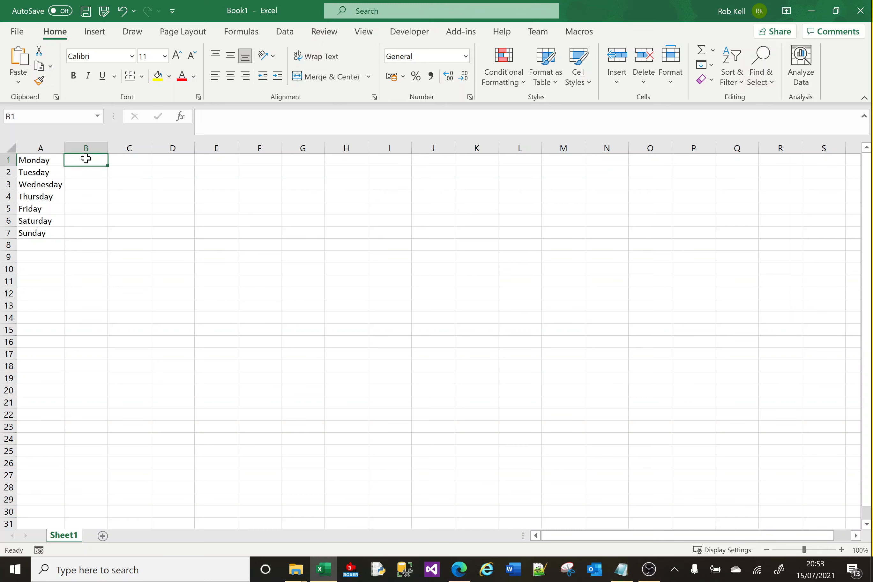
pyautogui.click(51, 160)
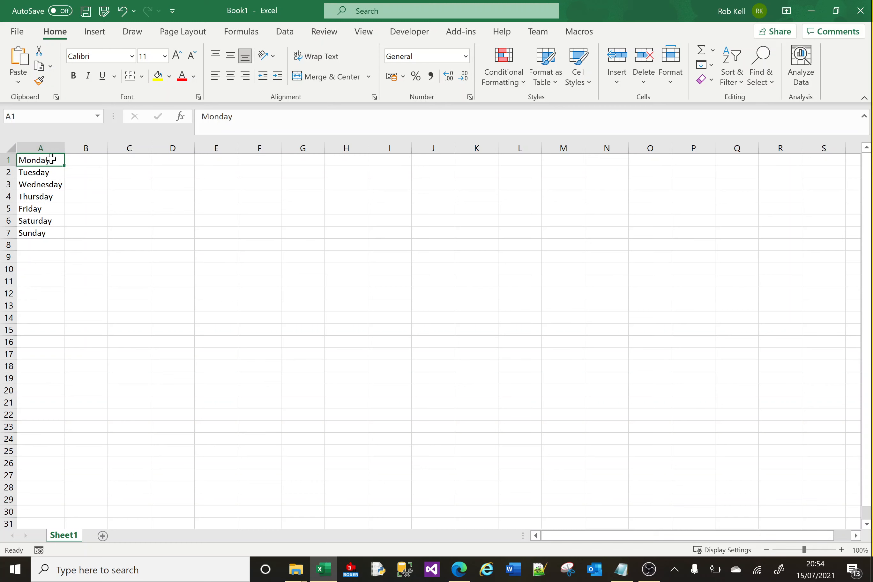
pyautogui.click(80, 161)
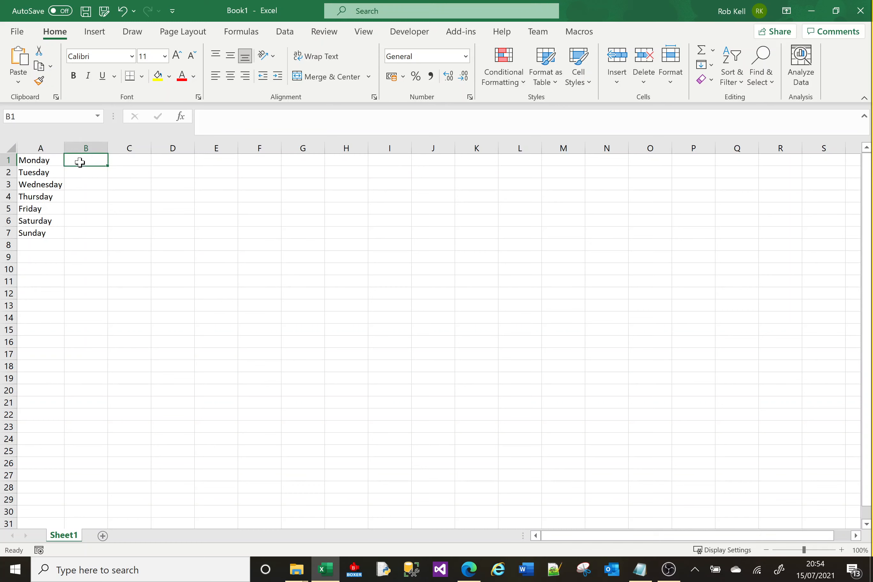
# Enter the formula =LEN(A1) in cell B1 to count the characters of the first weekday.
pyautogui.click(56, 160)
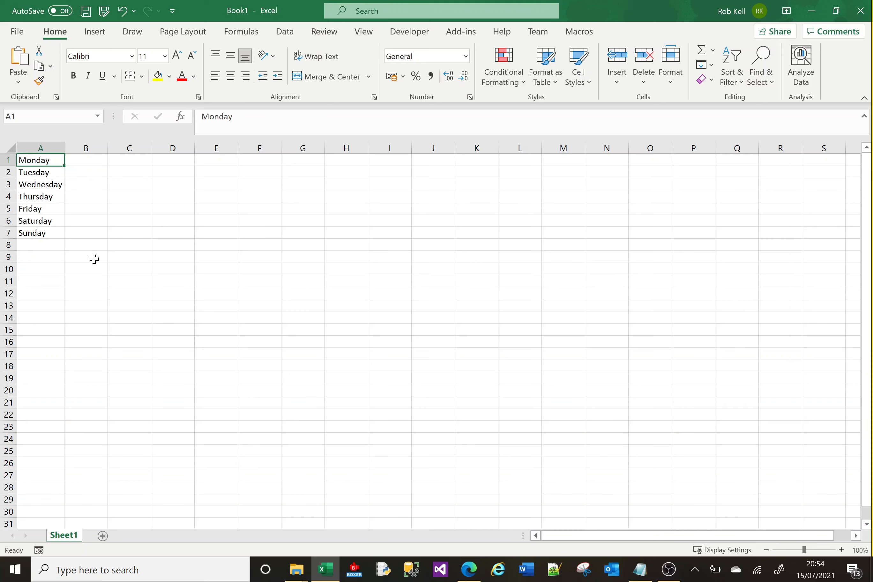
pyautogui.press('Right')
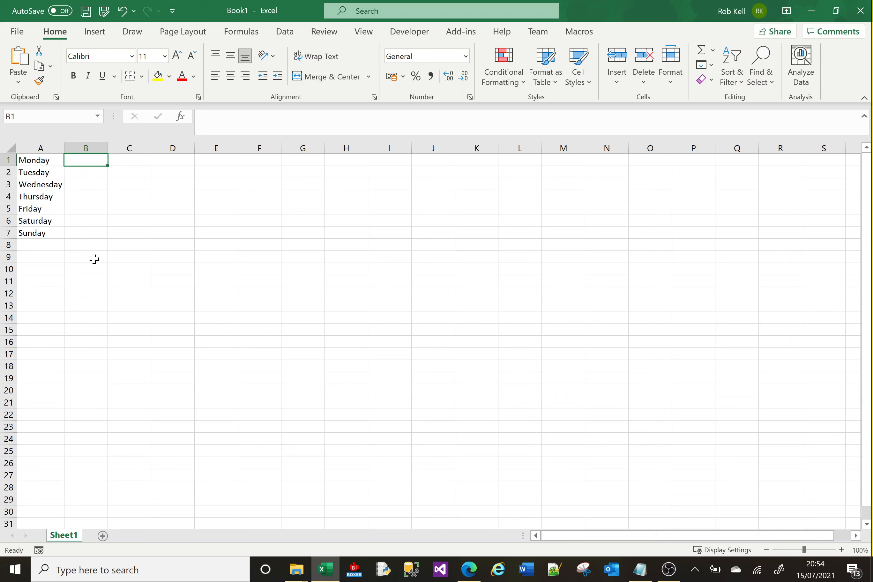
pyautogui.write('=')
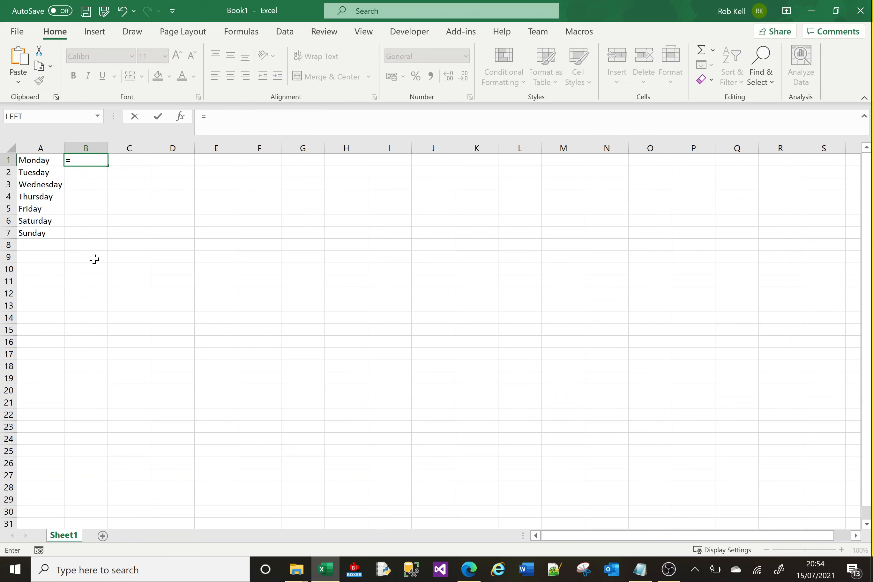
pyautogui.write('LEN')
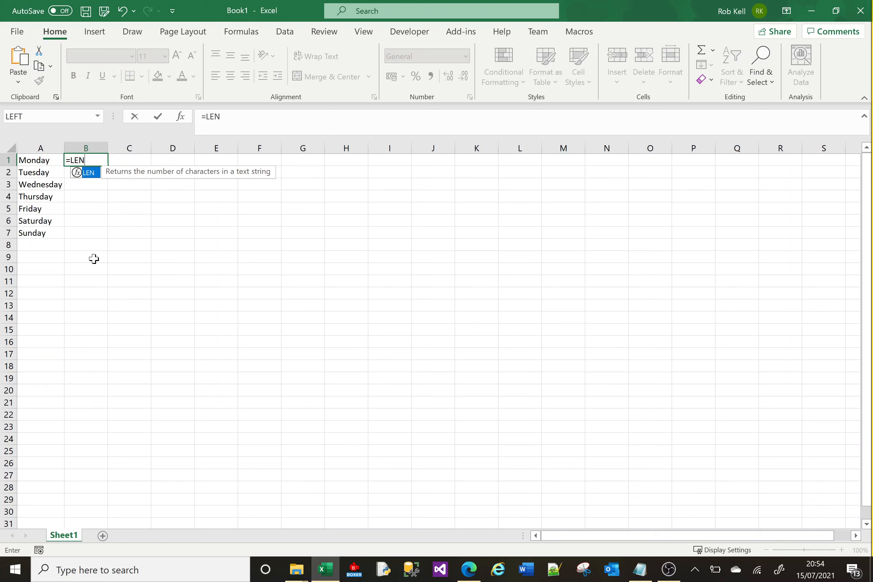
pyautogui.write('(')
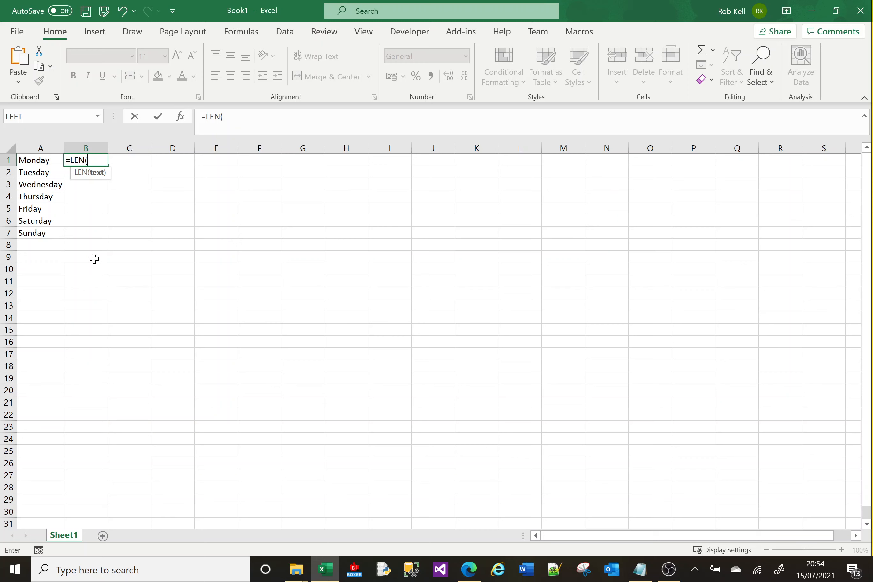
pyautogui.click(32, 162)
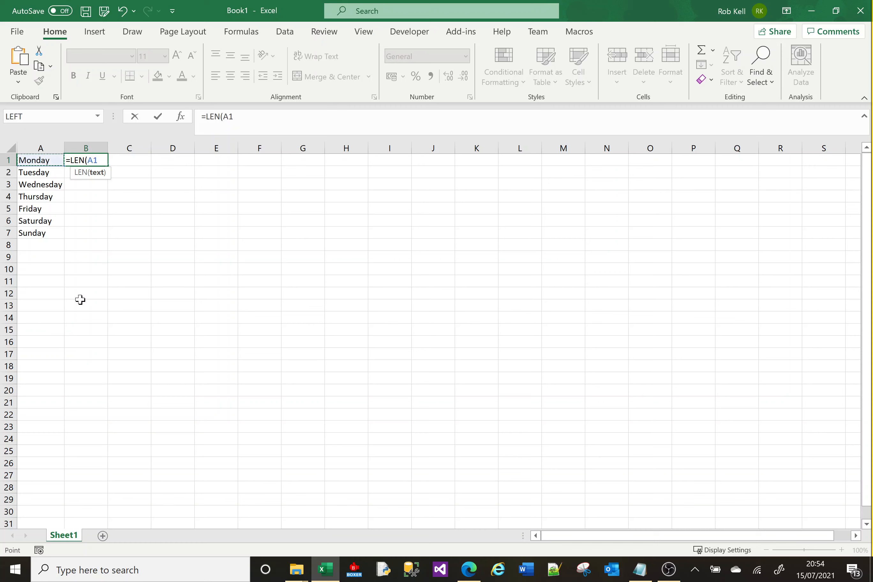
pyautogui.write(')')
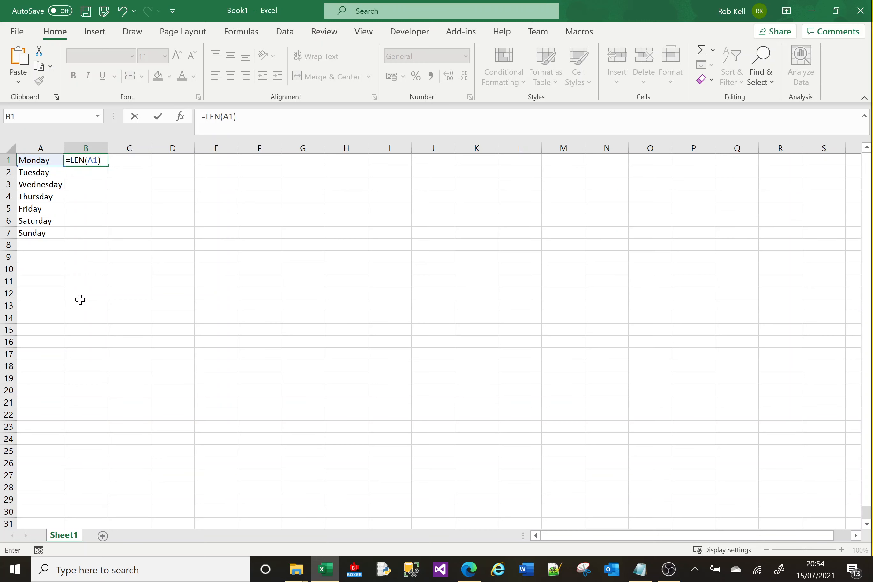
pyautogui.press('Return')
# Fill the LEN formula from B1 down to B7 so that every weekday's characters are counted.
pyautogui.click(97, 158)
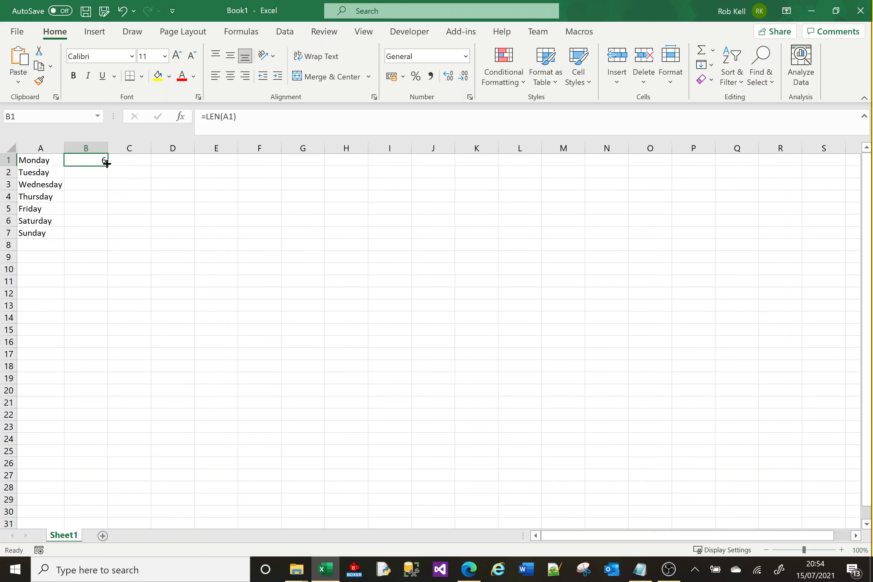
pyautogui.moveTo(108, 166); pyautogui.dragTo(108, 238)
pyautogui.click(89, 160)
# Open the Insert Function dialog for the empty cell C1 and place it closer to the weekday data.
pyautogui.click(125, 161)
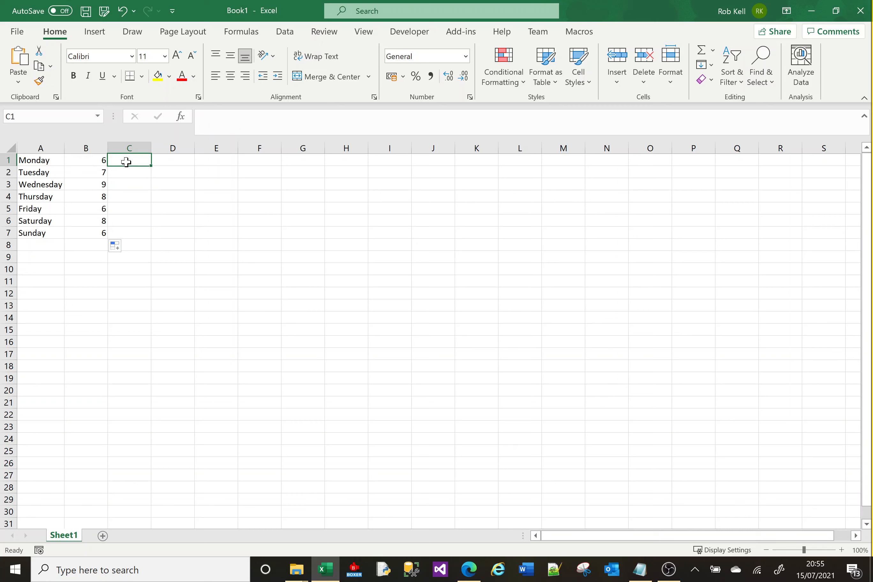
pyautogui.click(233, 119)
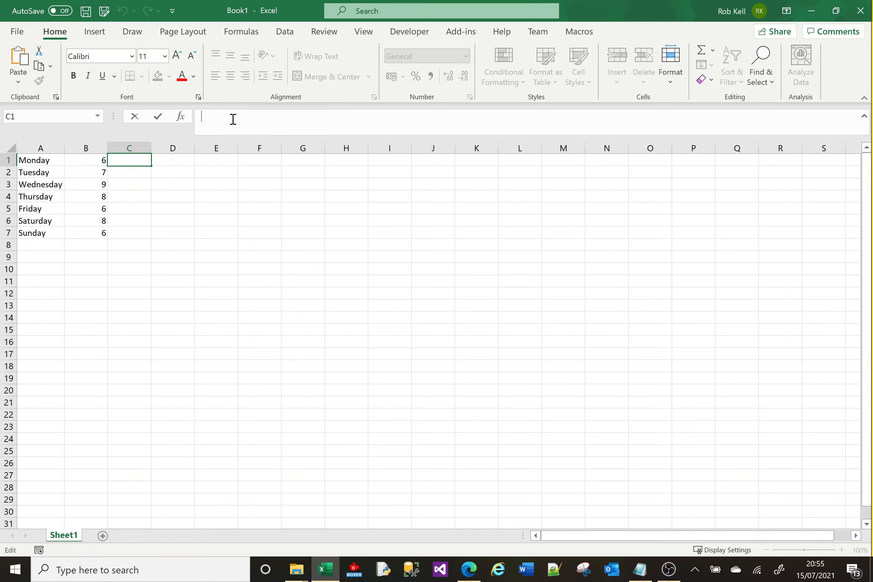
pyautogui.write('=')
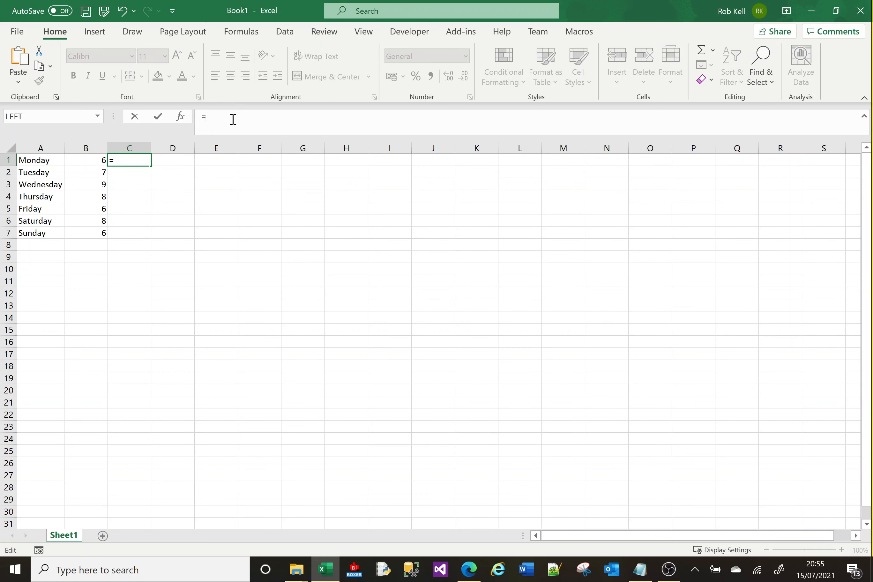
pyautogui.press('BackSpace')
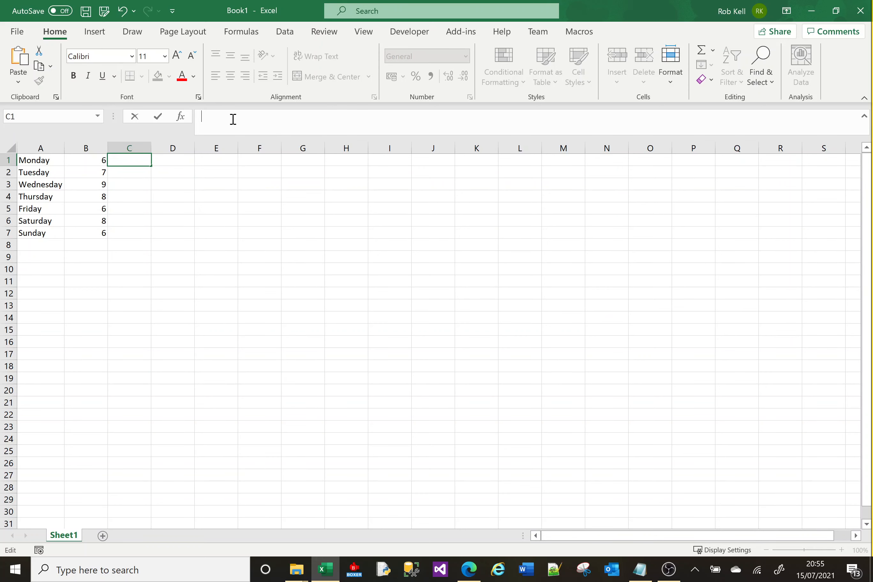
pyautogui.click(181, 119)
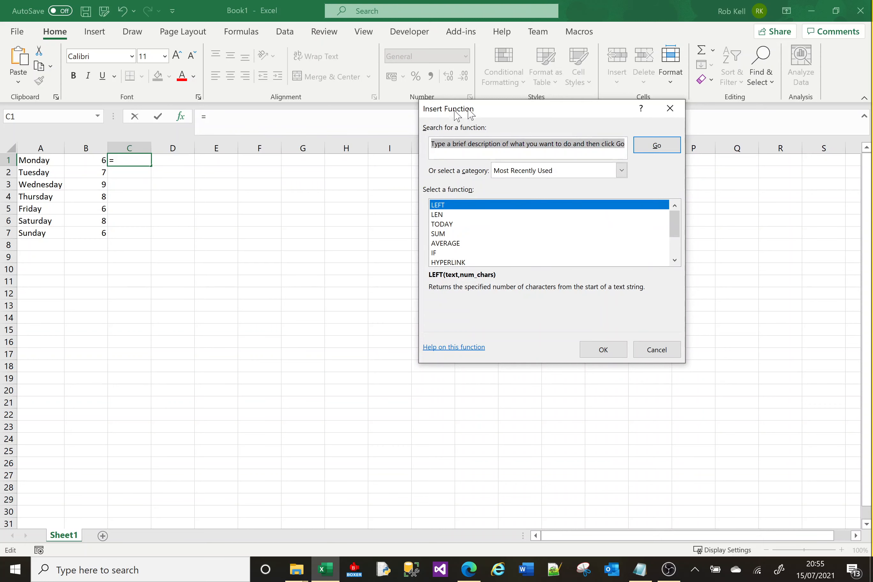
pyautogui.moveTo(490, 108); pyautogui.dragTo(242, 102)
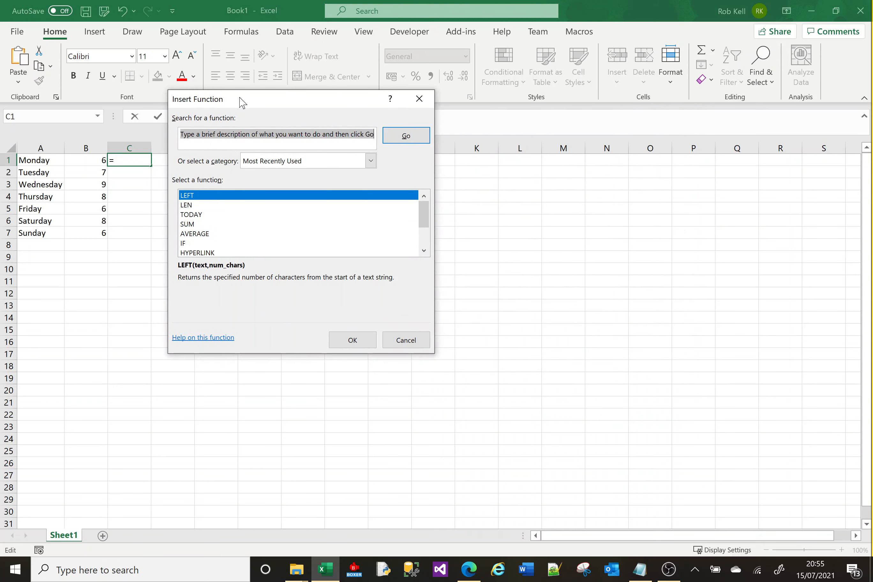
# Replace the placeholder description with concat and search for matching functions.
pyautogui.click(210, 138)
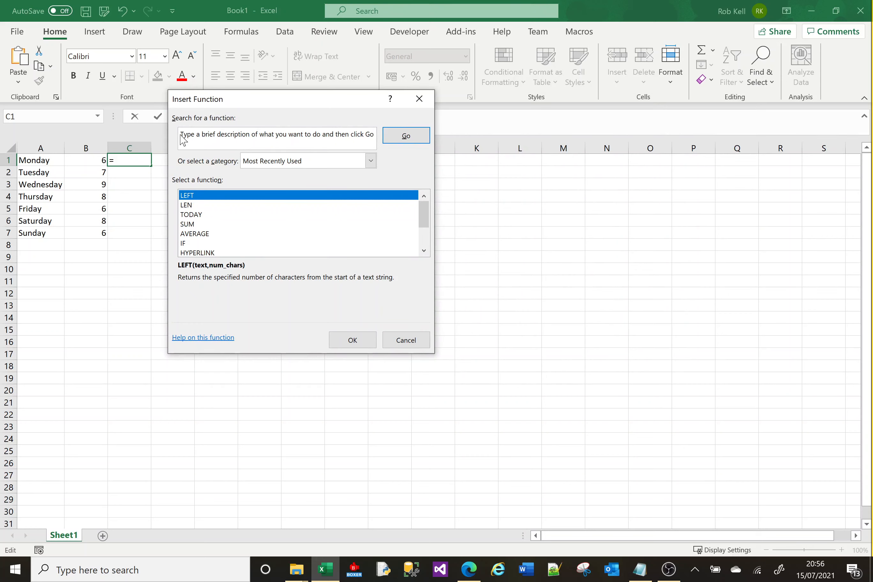
pyautogui.moveTo(182, 140); pyautogui.dragTo(407, 142)
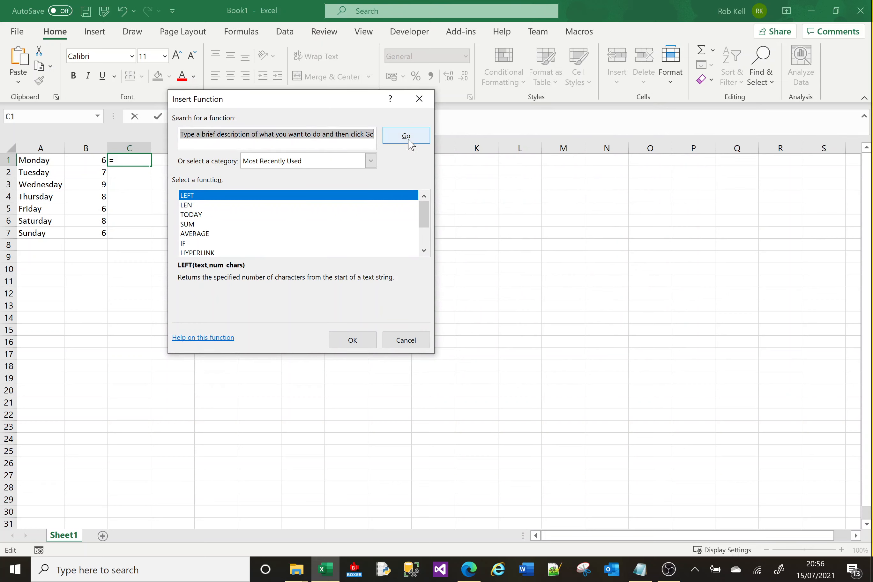
pyautogui.press('BackSpace')
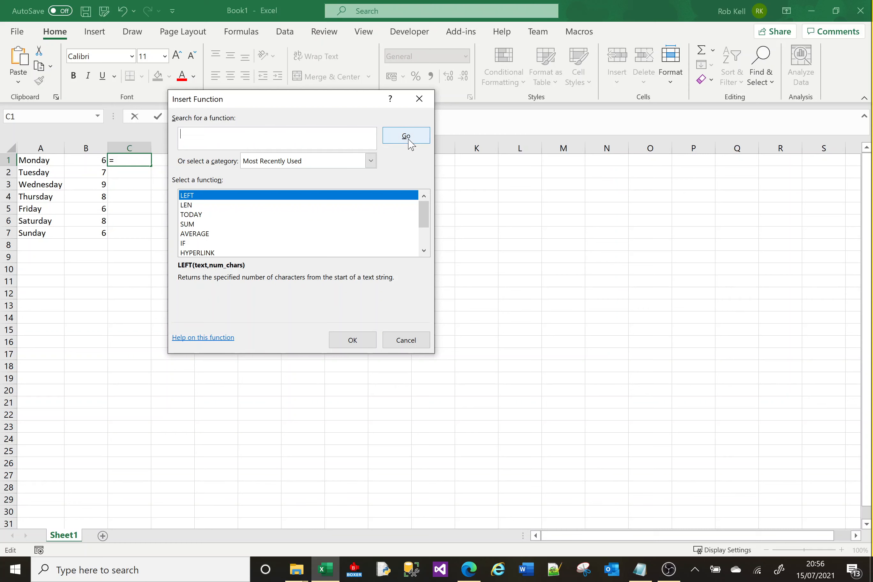
pyautogui.write('concat')
pyautogui.click(408, 138)
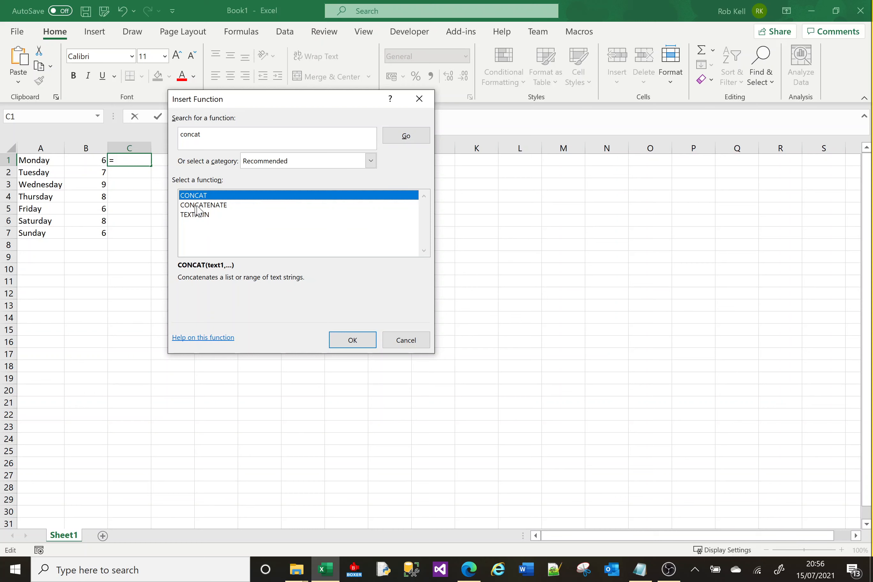
# Compare the syntax and descriptions of the TEXTJOIN, CONCATENATE and CONCAT functions.
pyautogui.click(198, 215)
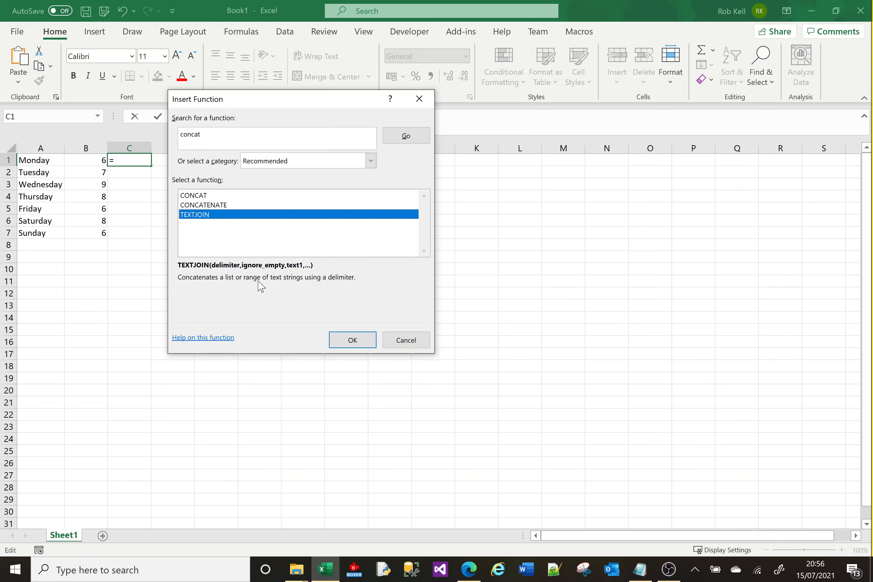
pyautogui.click(205, 196)
pyautogui.click(204, 206)
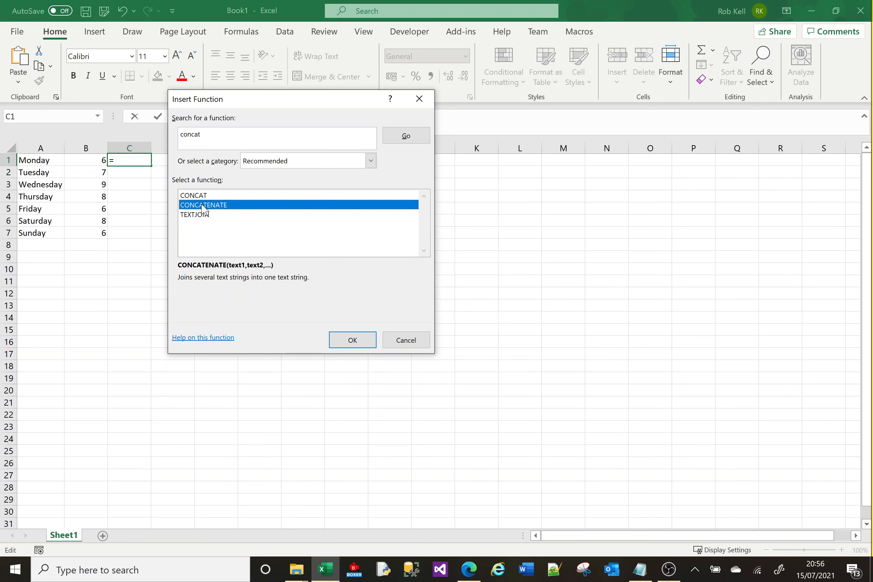
pyautogui.click(203, 216)
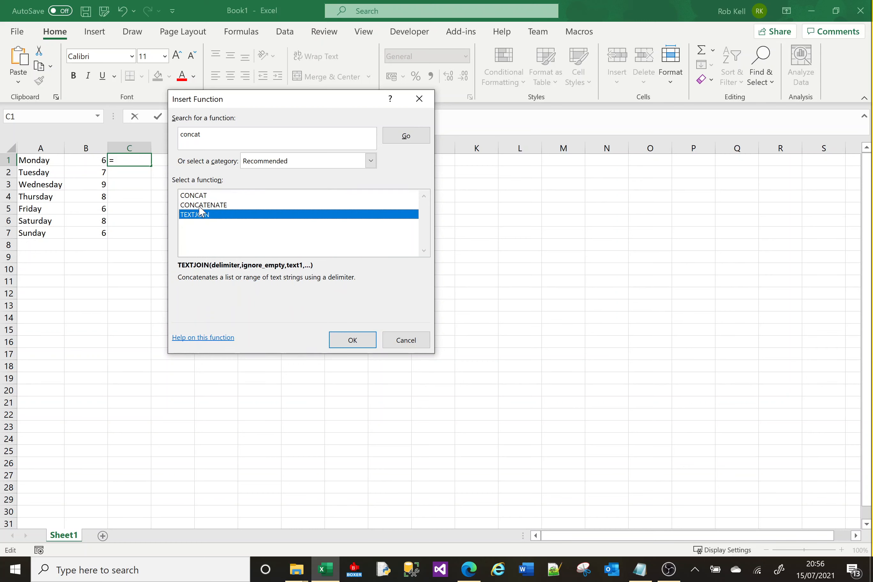
pyautogui.click(197, 206)
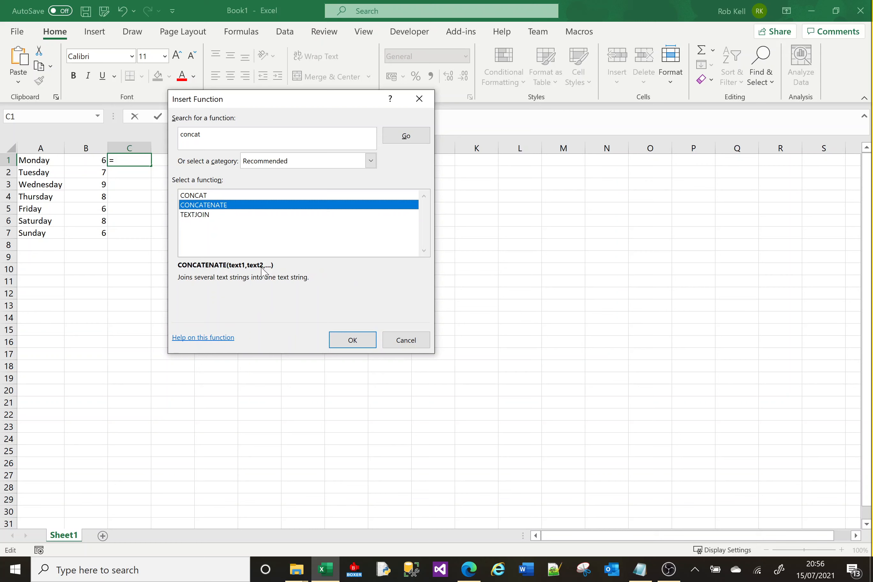
pyautogui.click(200, 198)
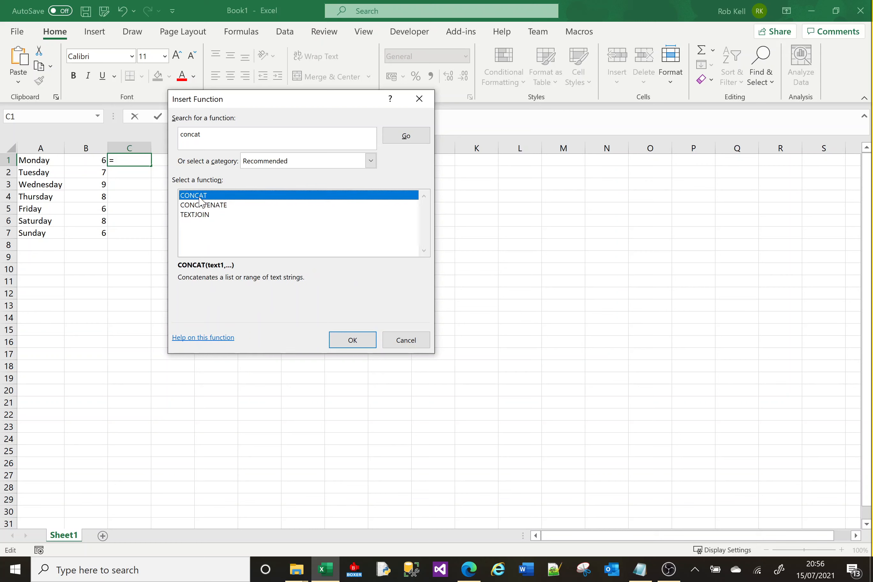
# Clear the function search text and list the functions of the Date & Time category.
pyautogui.click(216, 136)
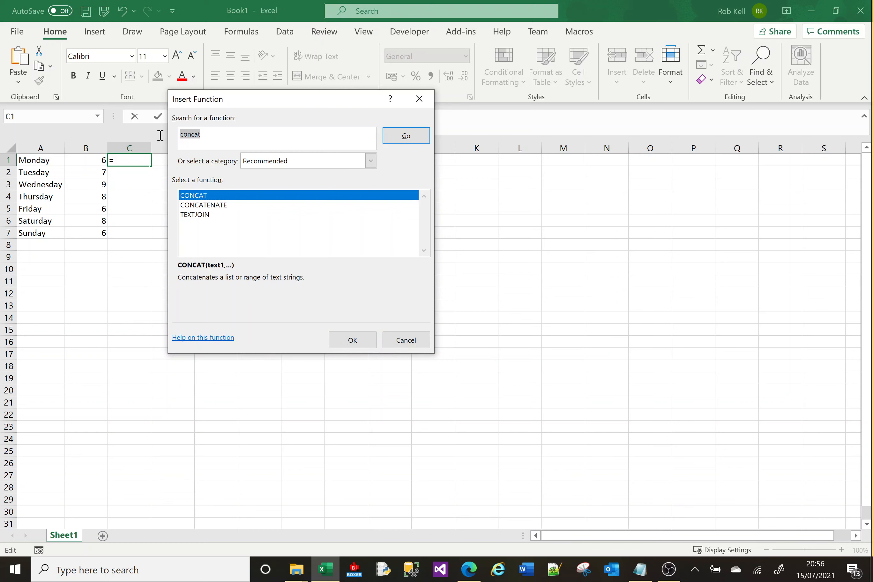
pyautogui.press('BackSpace')
pyautogui.click(371, 162)
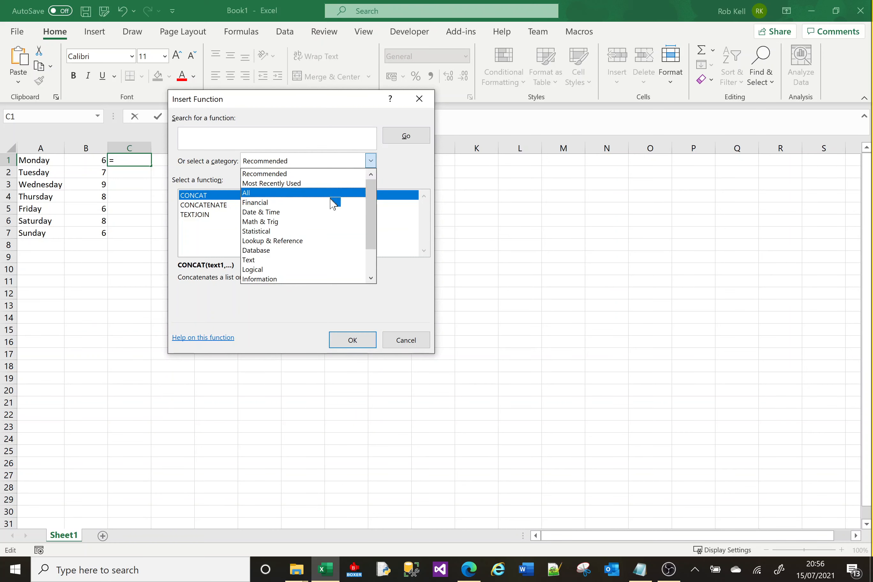
pyautogui.click(330, 212)
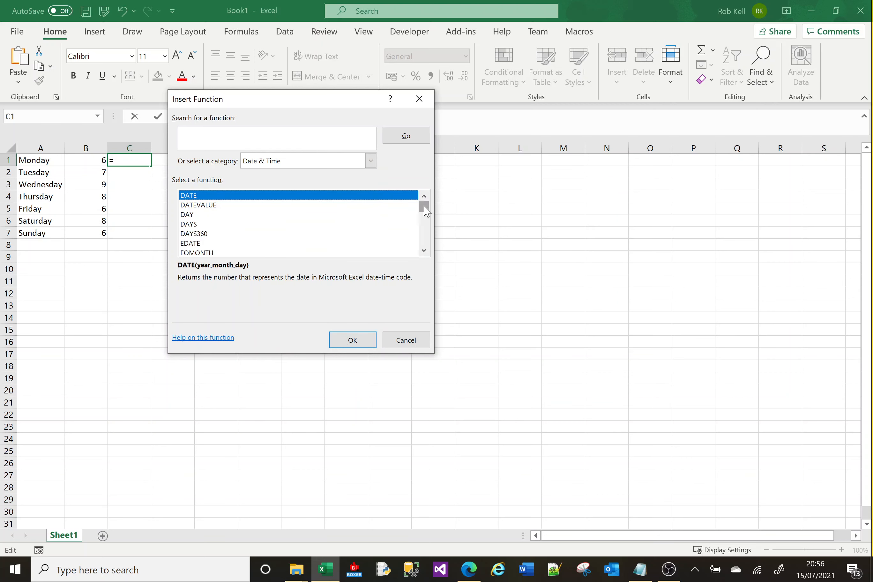
# Look through the Date & Time functions and examine the syntax and descriptions of YEAR, TODAY and EOMONTH.
pyautogui.moveTo(425, 211); pyautogui.dragTo(426, 243)
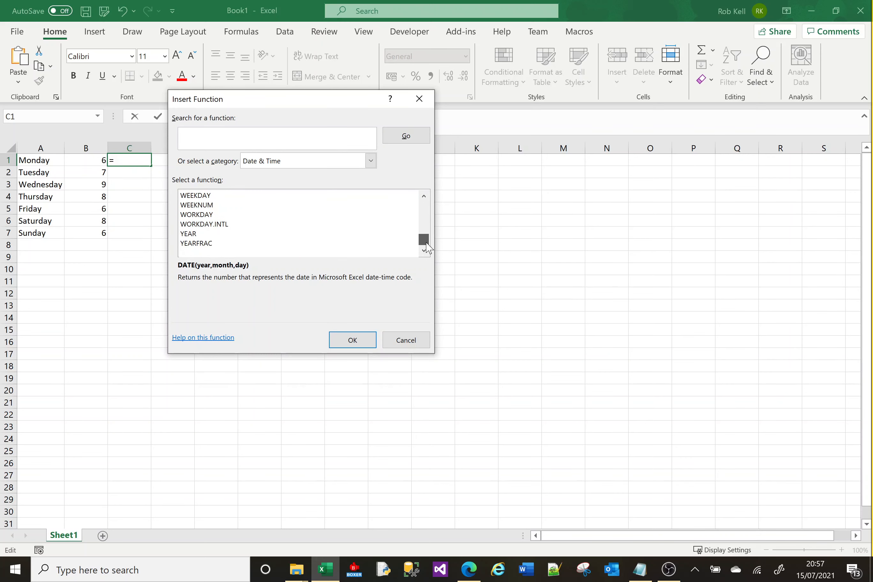
pyautogui.click(196, 234)
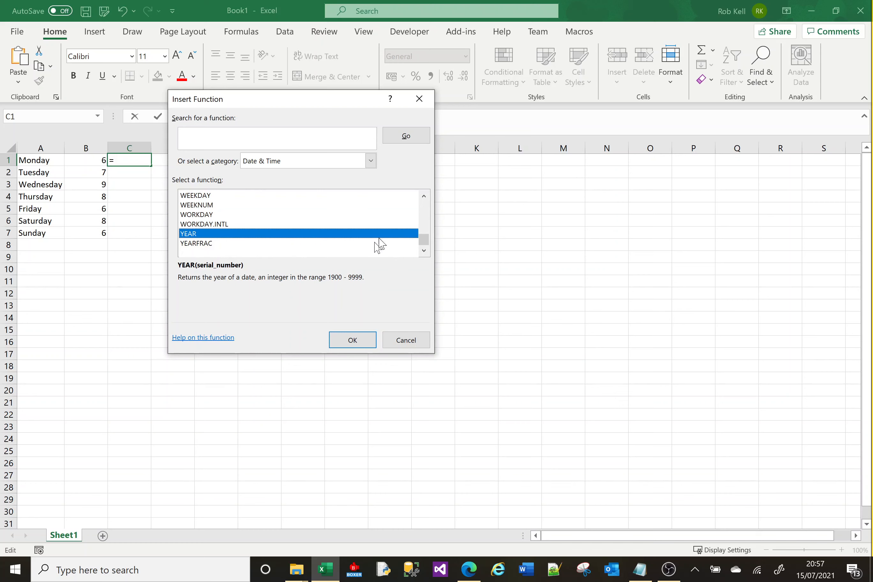
pyautogui.click(425, 210)
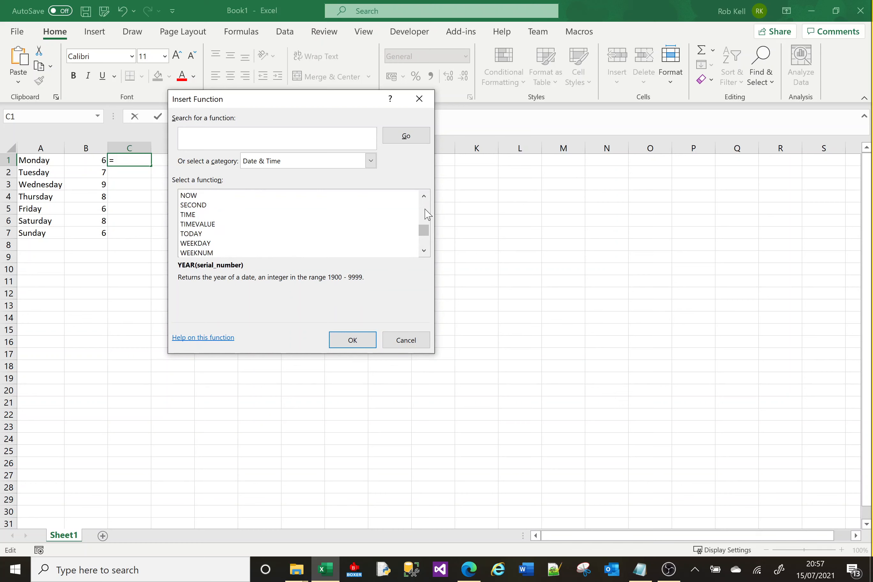
pyautogui.click(192, 235)
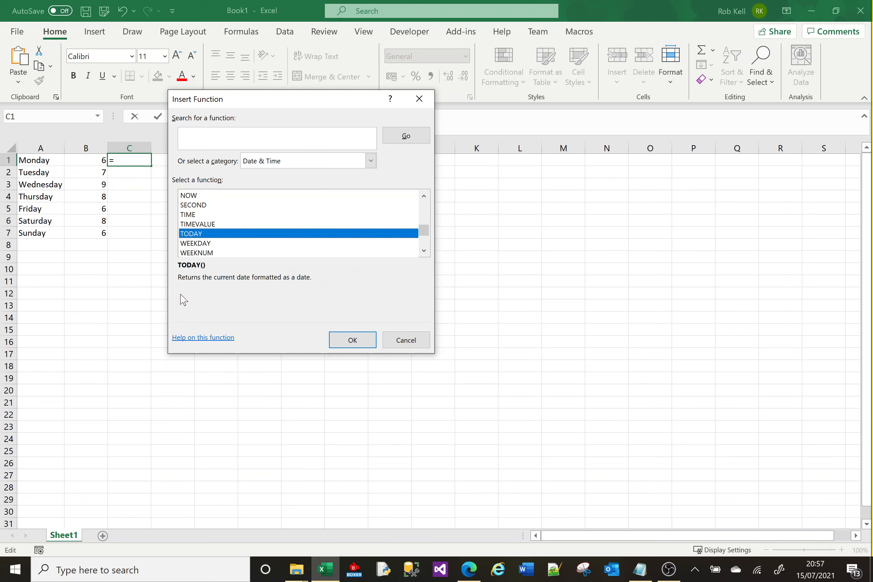
pyautogui.click(424, 209)
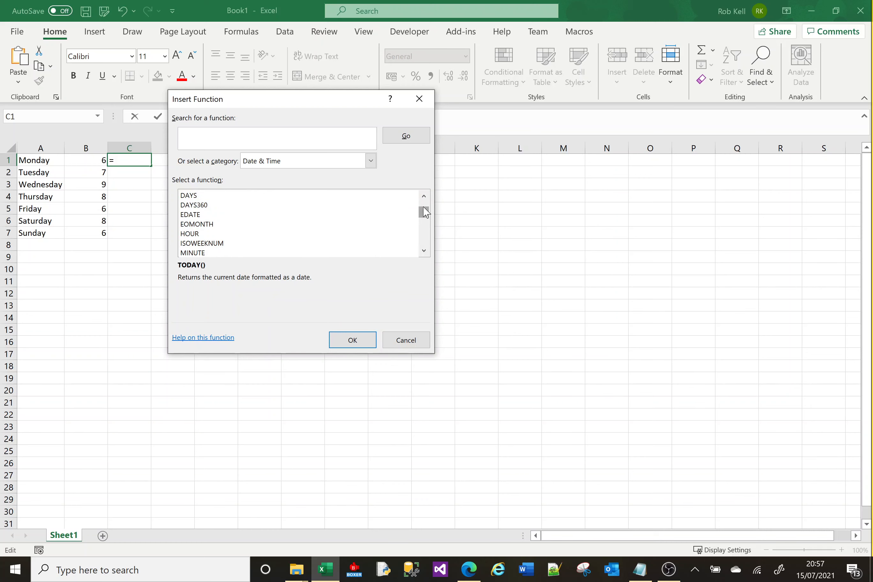
pyautogui.click(217, 225)
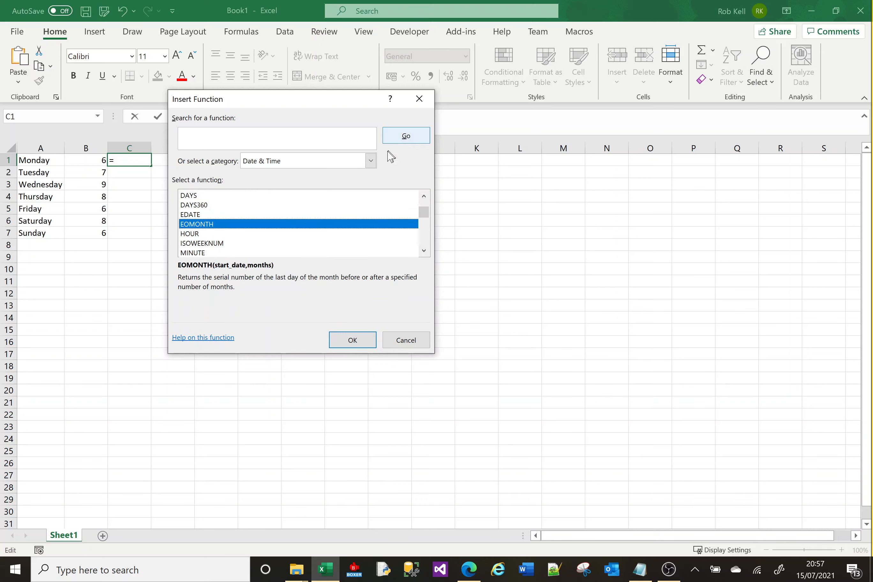
# List the functions of the Text category and examine the syntax and description of LEN.
pyautogui.click(369, 160)
pyautogui.click(250, 260)
pyautogui.moveTo(424, 207); pyautogui.dragTo(424, 221)
pyautogui.click(187, 195)
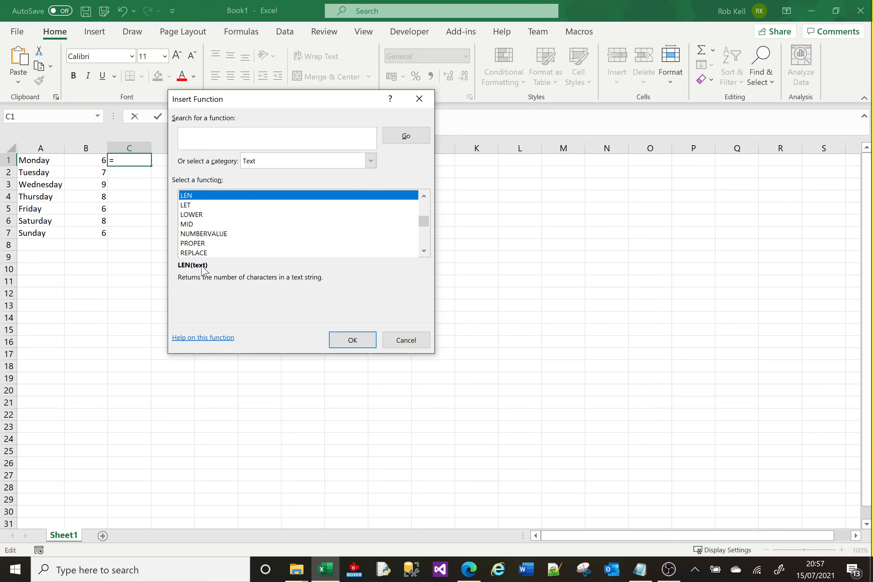
# Insert the LEFT function into C1 and move its Function Arguments dialog clear of the weekday data.
pyautogui.doubleClick(424, 196)
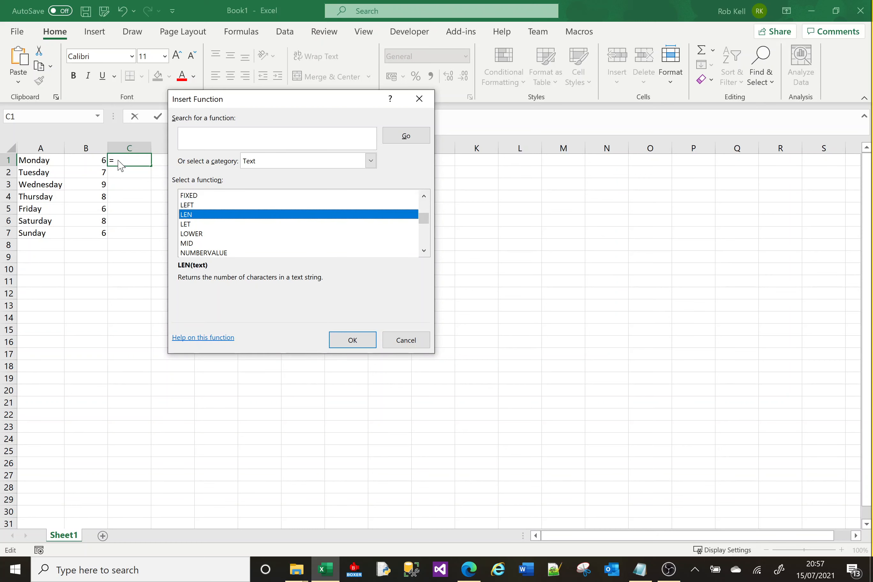
pyautogui.click(191, 205)
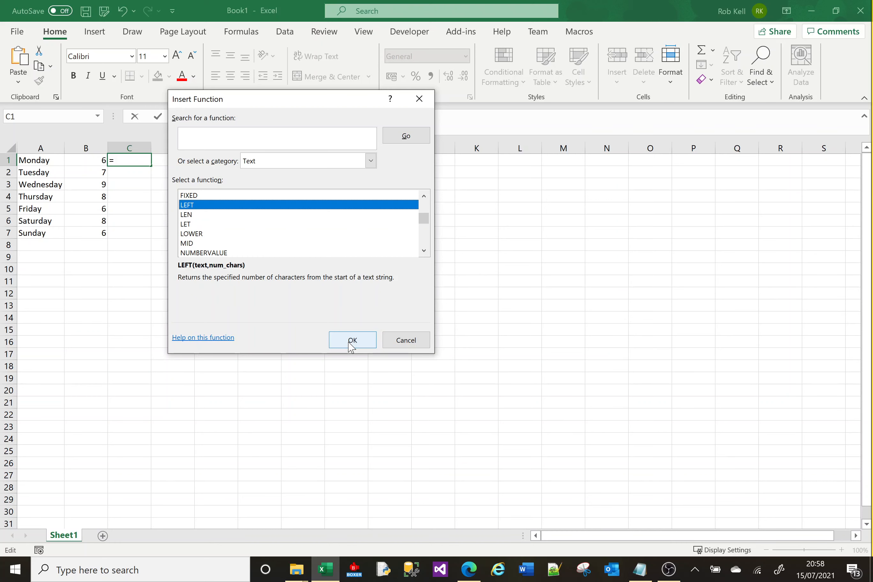
pyautogui.click(348, 341)
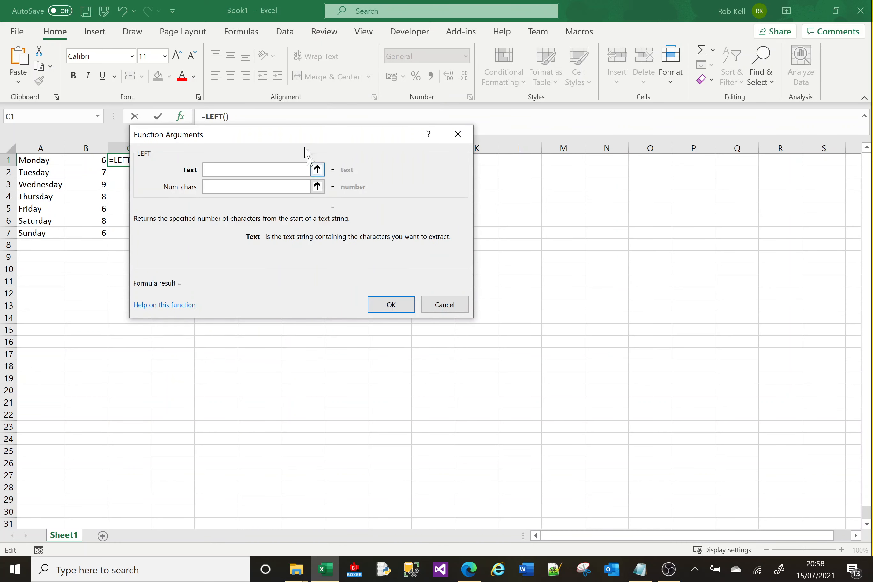
pyautogui.moveTo(294, 136); pyautogui.dragTo(421, 140)
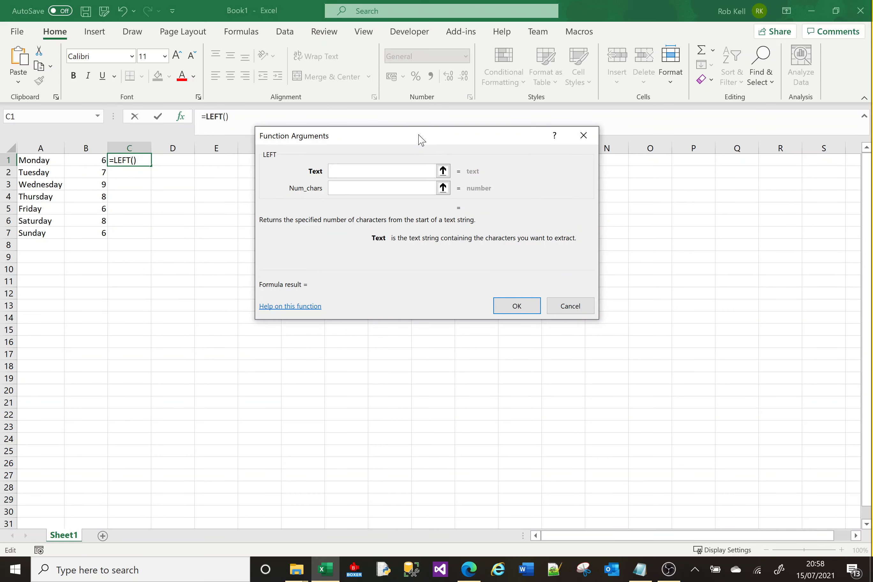
pyautogui.click(353, 175)
pyautogui.write('WORDS')
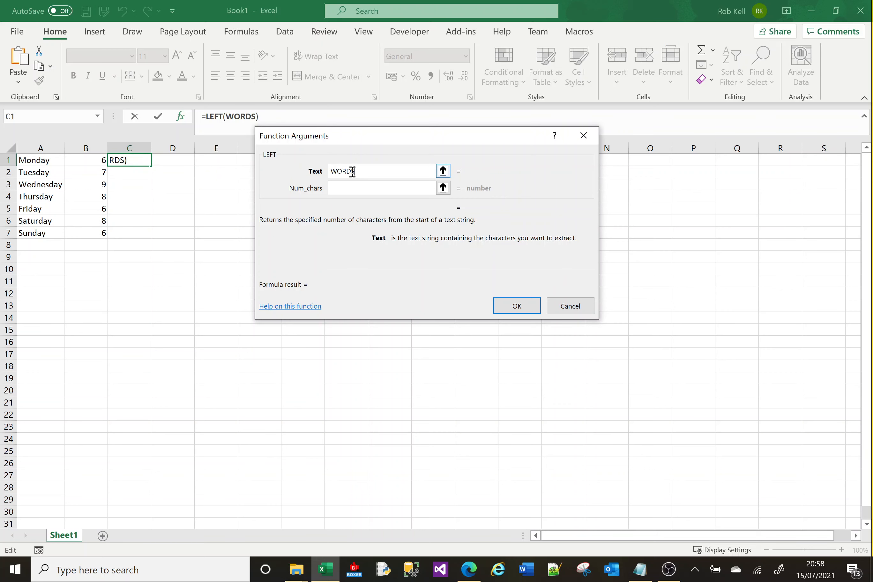
pyautogui.click(379, 193)
pyautogui.press('BackSpace')
pyautogui.press('BackSpace')
pyautogui.press('BackSpace')
pyautogui.press('BackSpace')
pyautogui.press('BackSpace')
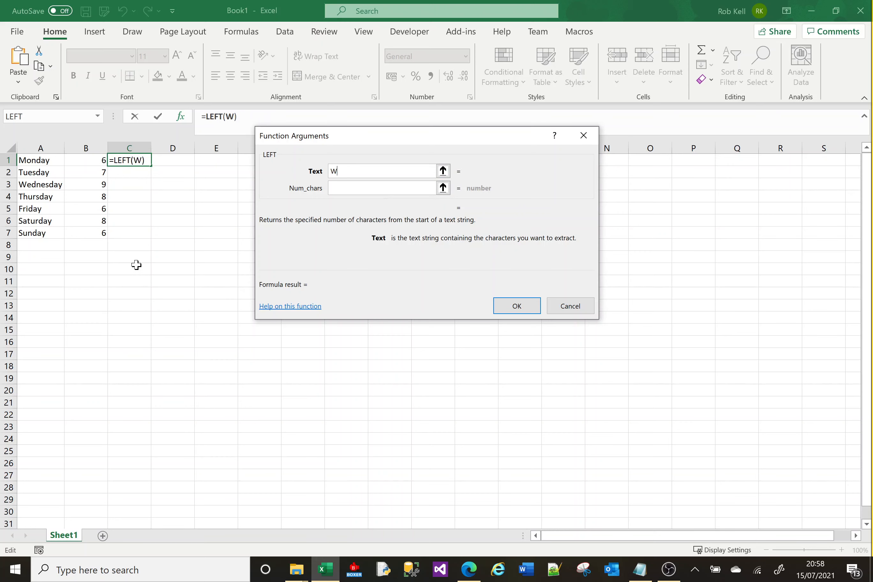
# Preview LEFT with A1 and with A3 as the Text argument, and set Num_chars to 4.
pyautogui.write('A1')
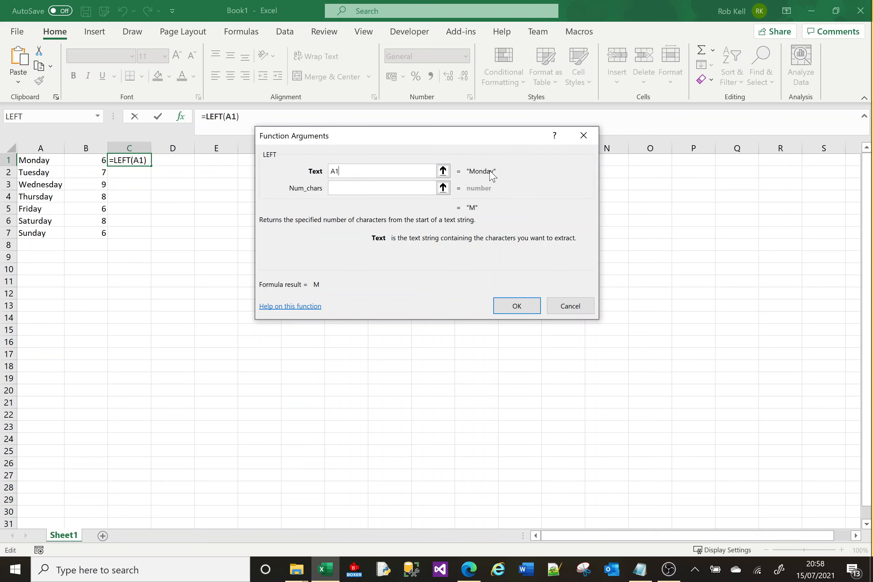
pyautogui.press('BackSpace')
pyautogui.write('3')
pyautogui.click(348, 191)
pyautogui.write('4')
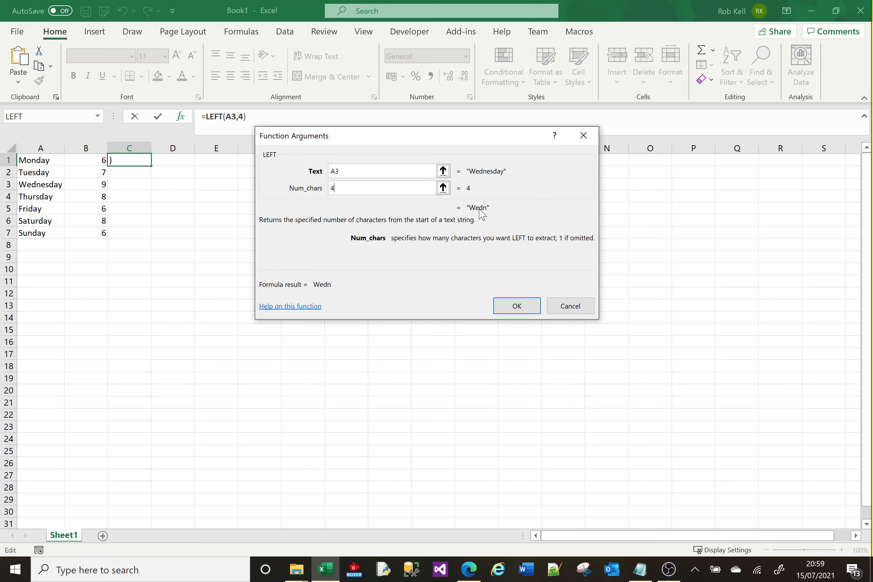
# Set the Text argument to A1 and fill the finished LEFT formula down from C1 to C7.
pyautogui.click(371, 172)
pyautogui.press('BackSpace')
pyautogui.write('1')
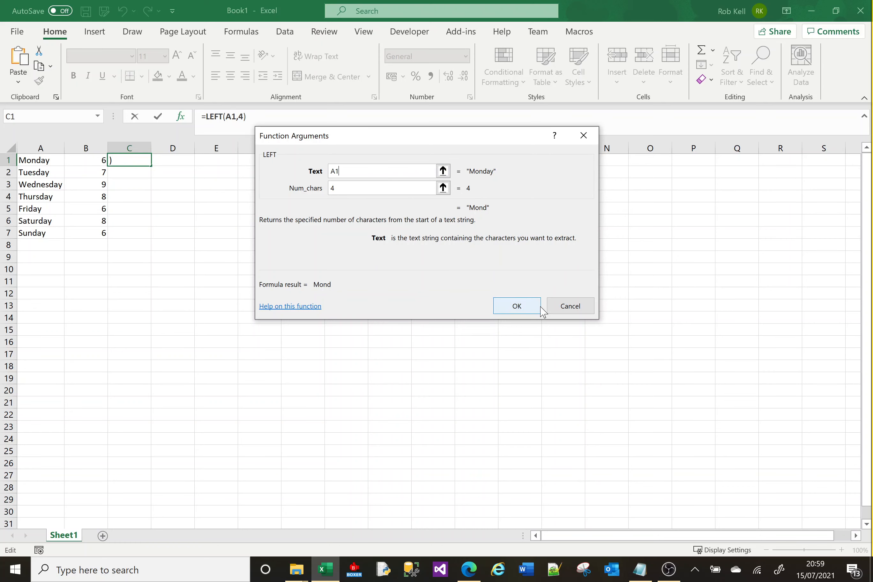
pyautogui.click(517, 307)
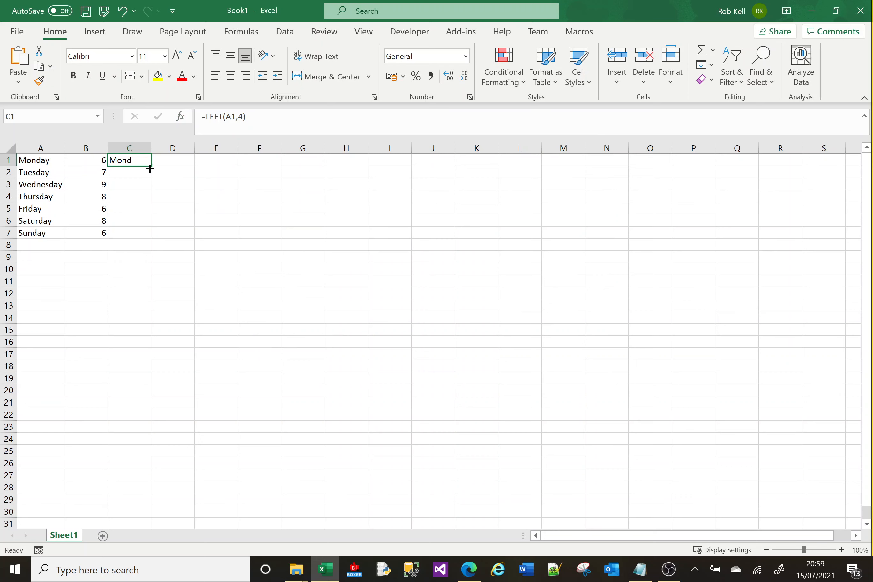
pyautogui.moveTo(151, 166); pyautogui.dragTo(155, 236)
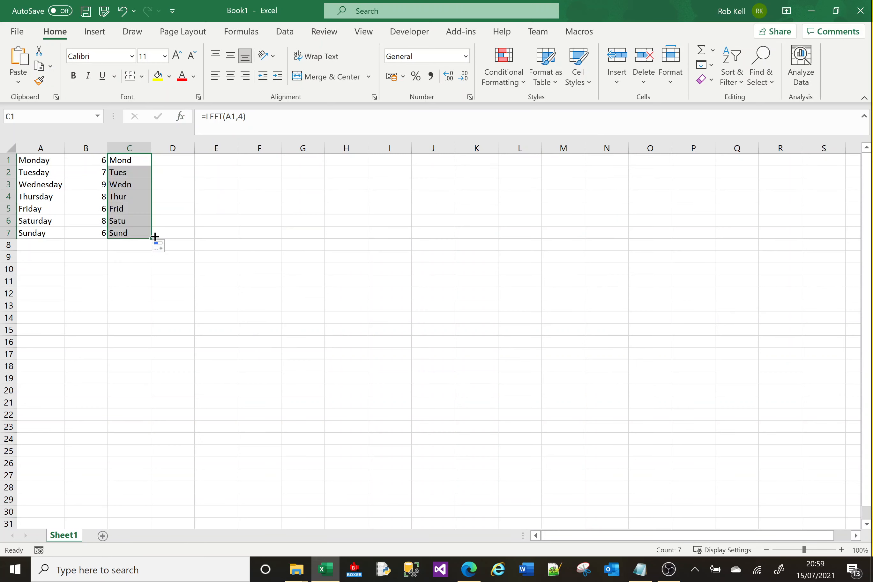
pyautogui.click(165, 162)
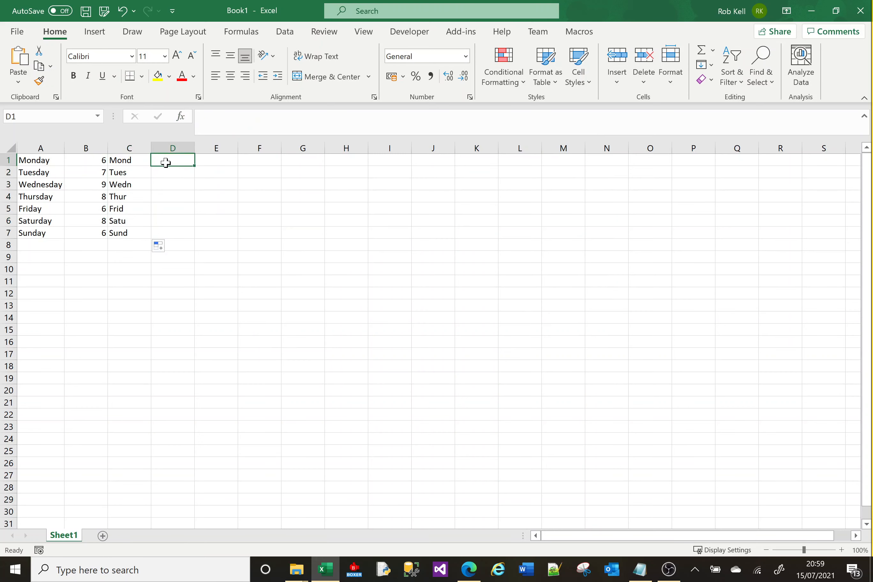
# Change the number of characters in C1's LEFT formula to 3 and fill it down to C7.
pyautogui.click(138, 161)
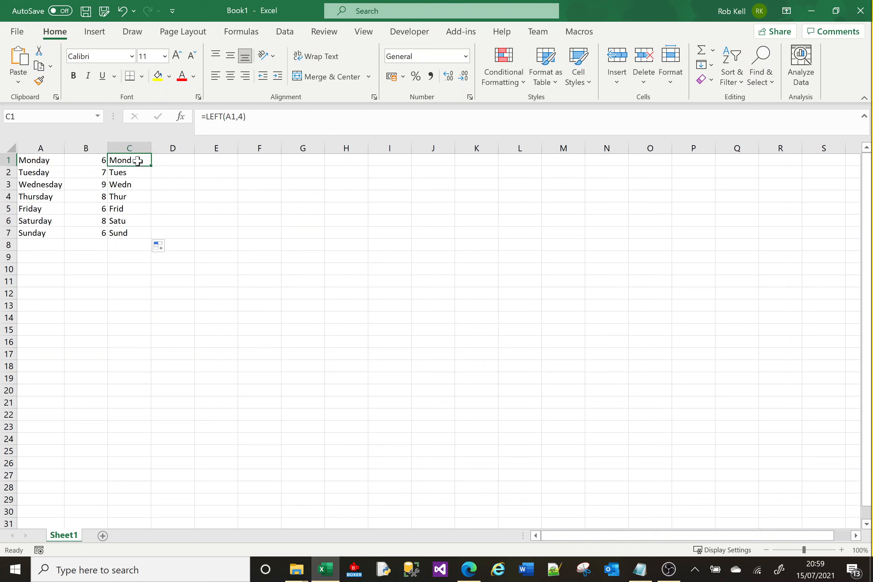
pyautogui.click(242, 116)
pyautogui.press('BackSpace')
pyautogui.write('3')
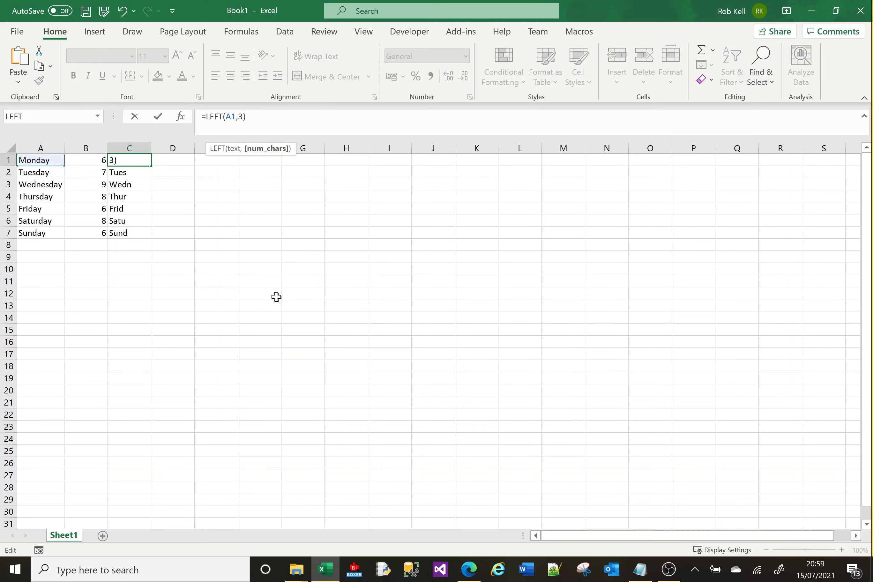
pyautogui.press('Return')
pyautogui.click(146, 160)
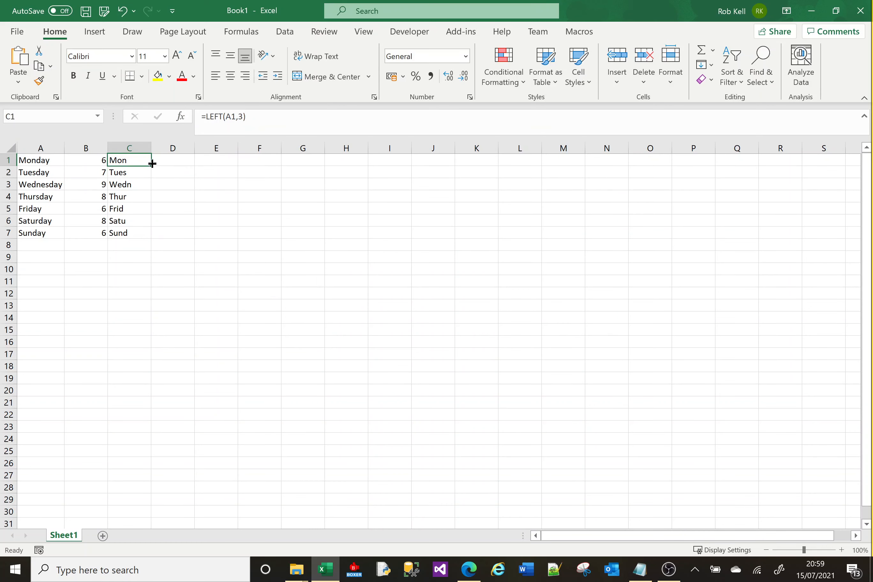
pyautogui.moveTo(150, 165); pyautogui.dragTo(151, 236)
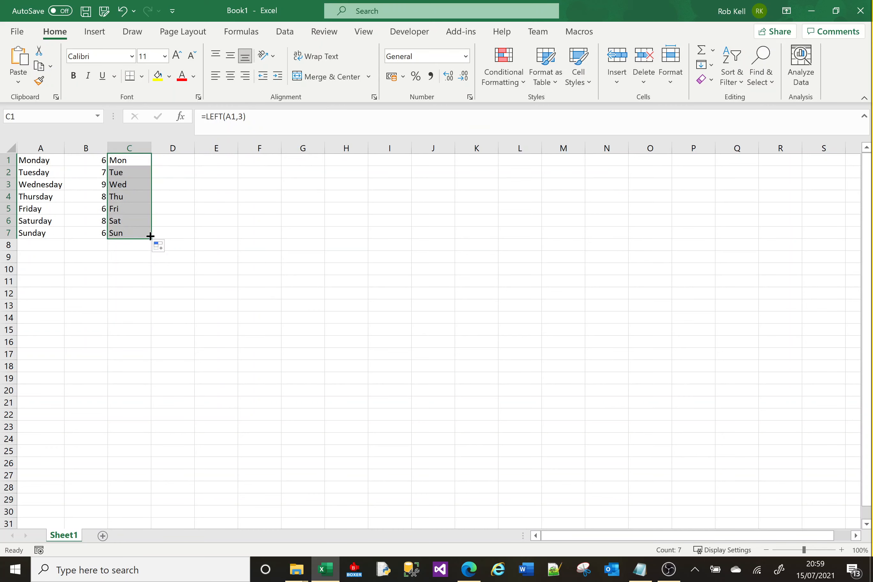
pyautogui.click(163, 223)
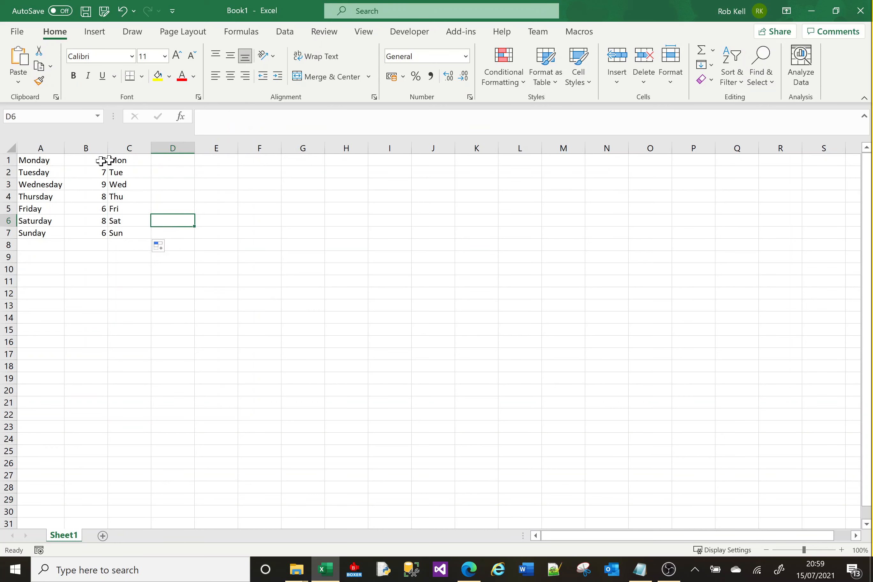
# Enter the formula =RIGHT(A1,3) in D1 to extract the last three characters of the first weekday name.
pyautogui.click(93, 161)
pyautogui.press('Right')
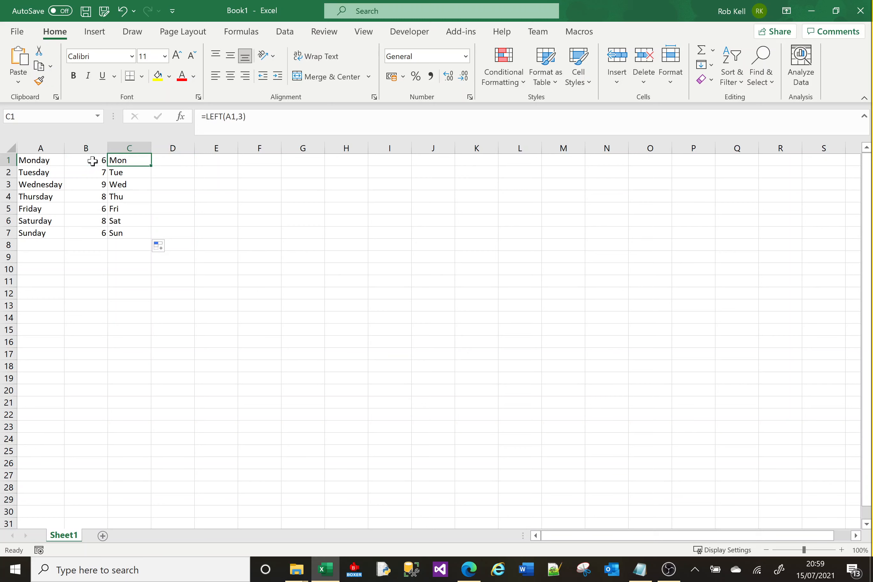
pyautogui.press('Right')
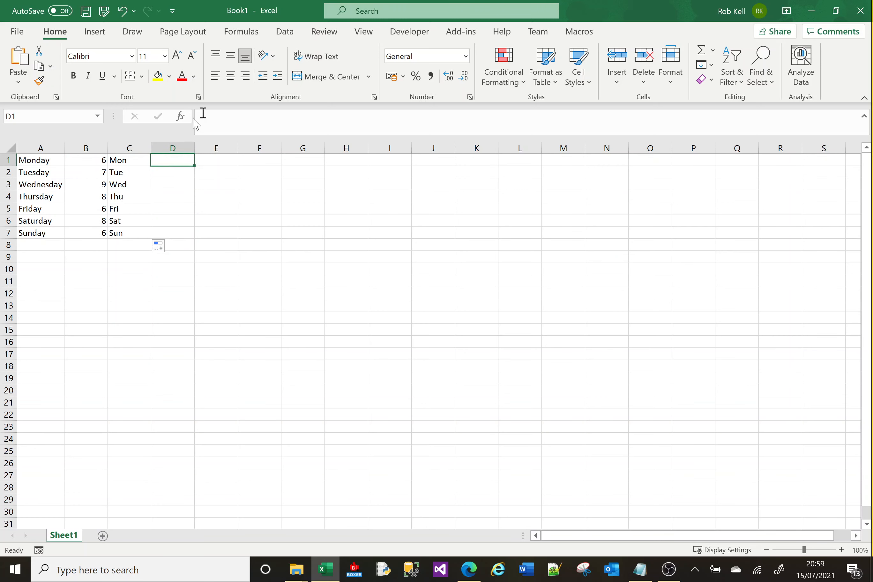
pyautogui.click(181, 116)
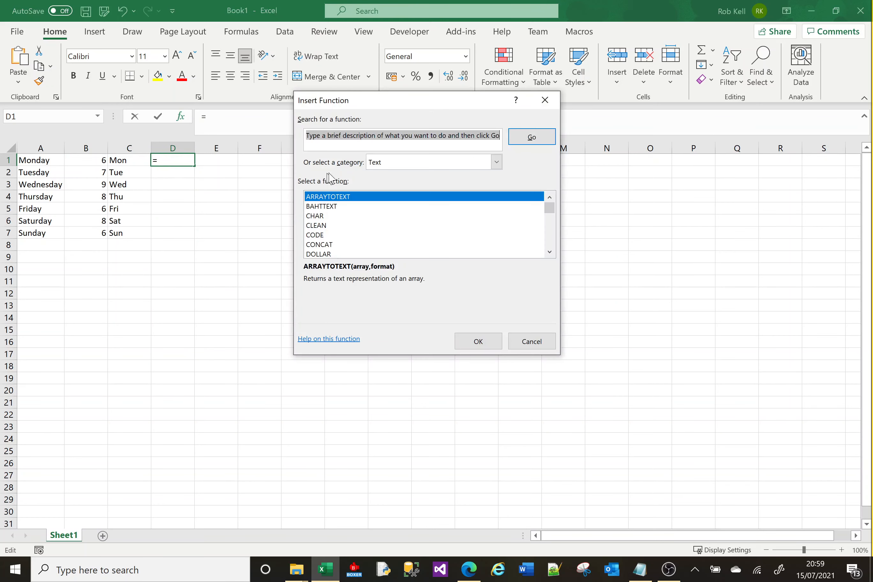
pyautogui.click(533, 342)
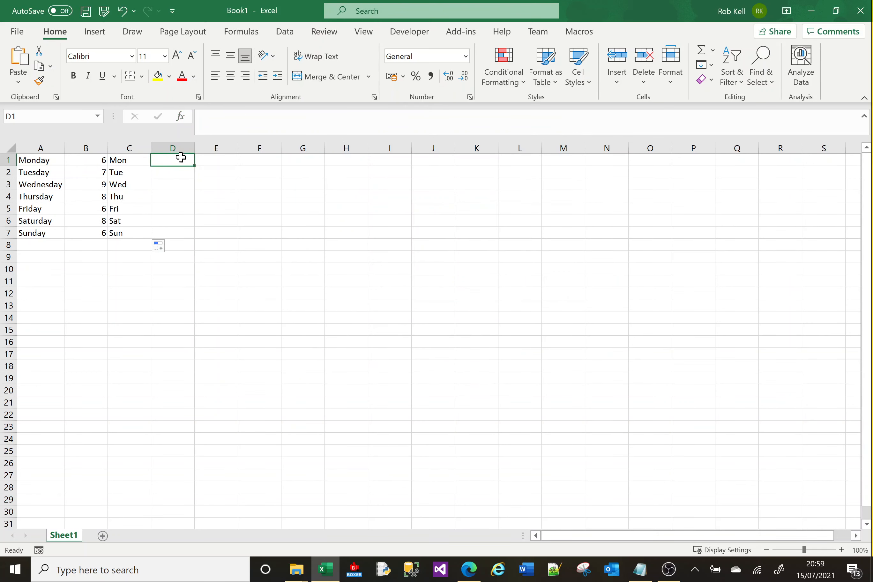
pyautogui.write('=')
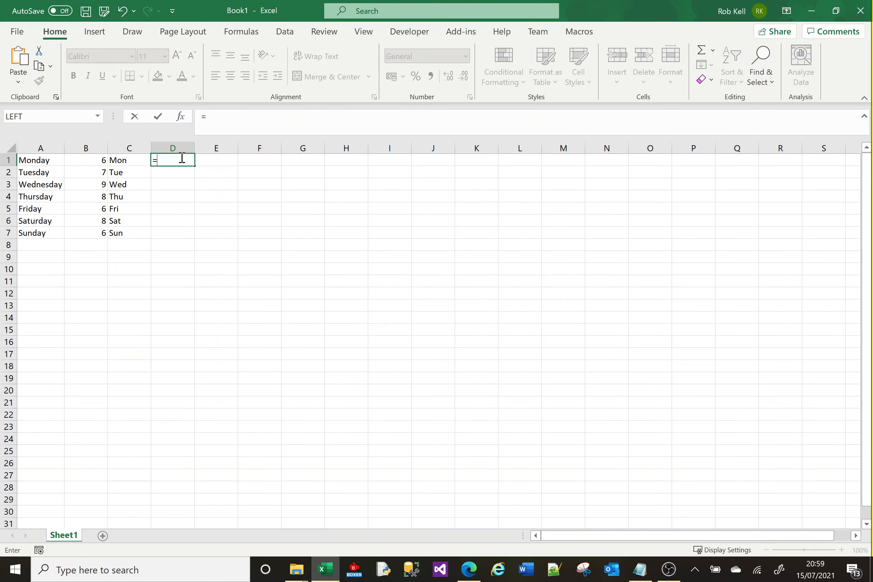
pyautogui.write('right')
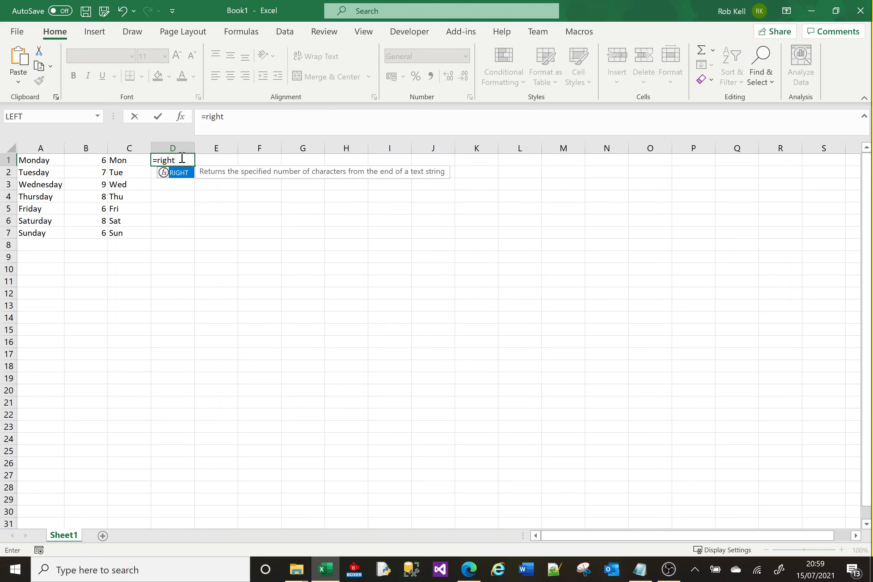
pyautogui.write('(')
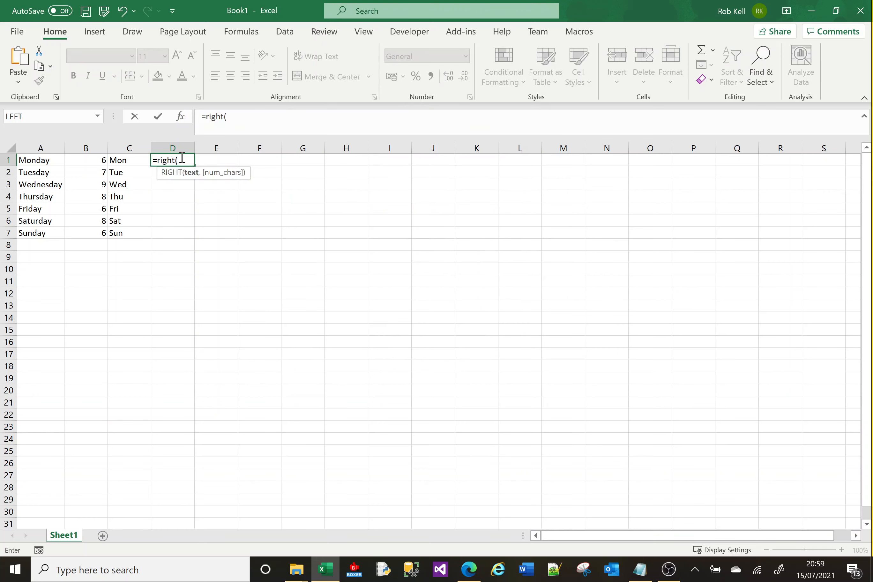
pyautogui.click(32, 161)
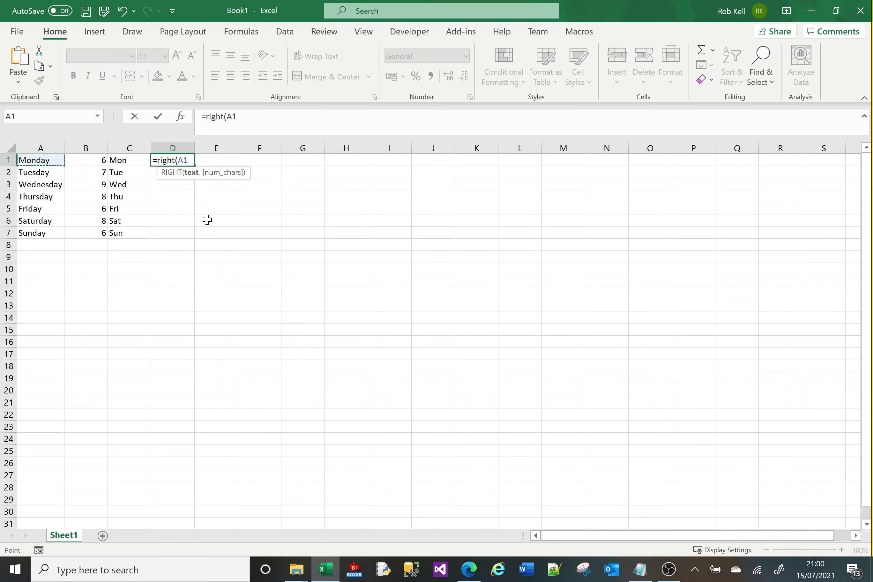
pyautogui.write(',')
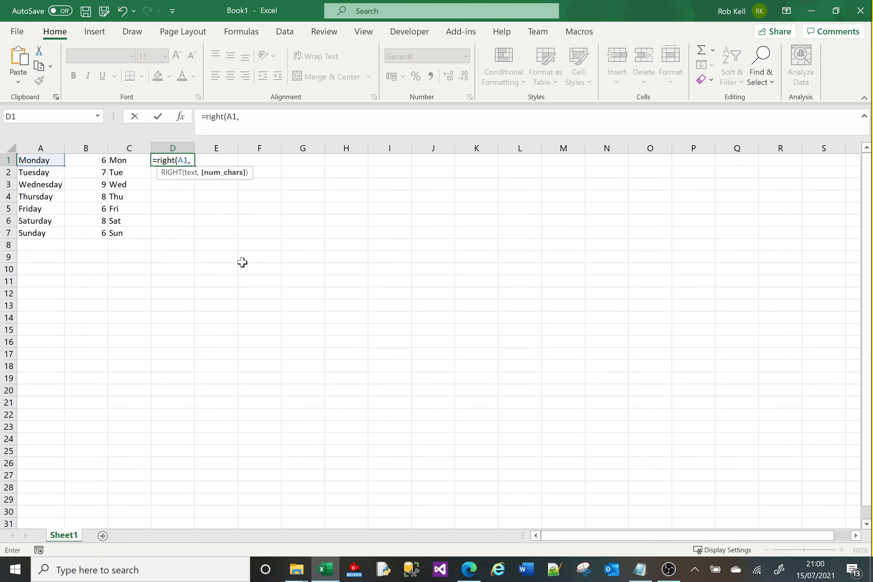
pyautogui.write(')')
pyautogui.press('Return')
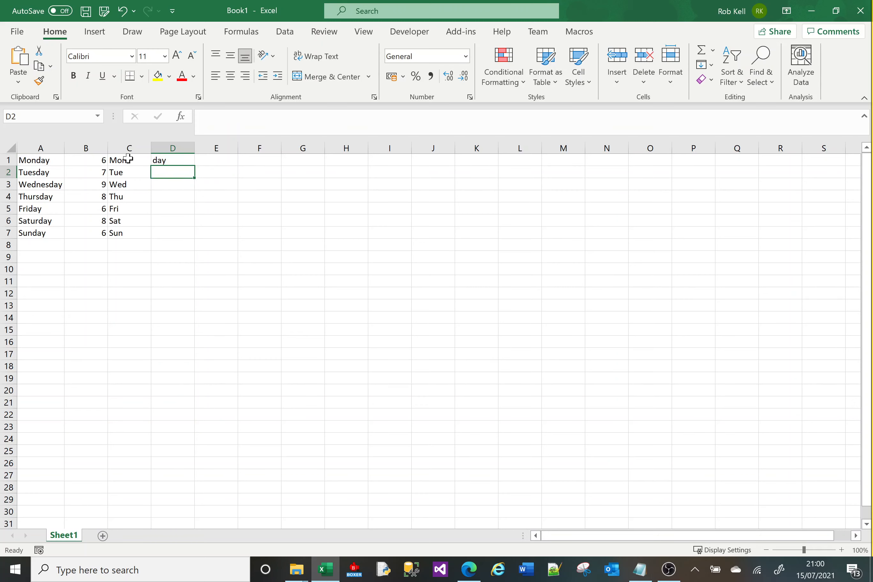
pyautogui.click(167, 161)
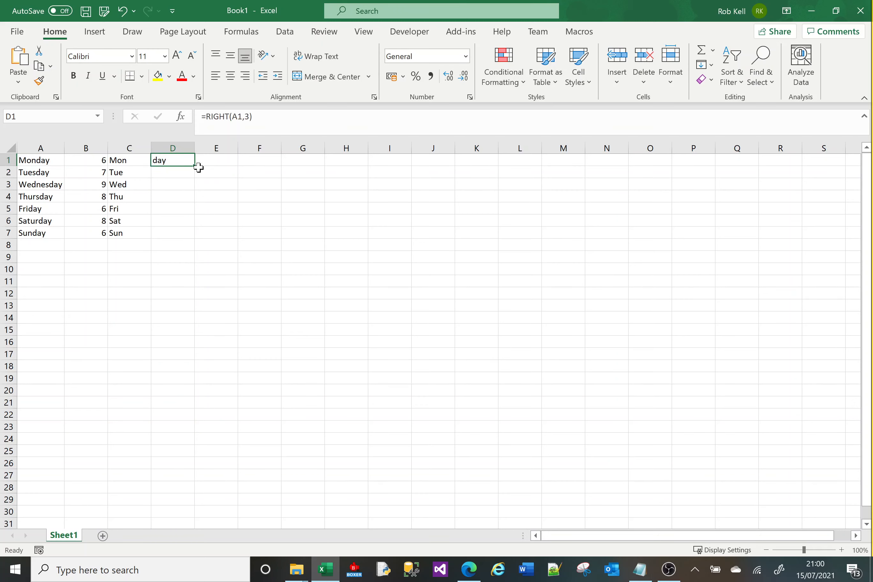
# Fill the RIGHT formula down from D1 to D7 and change the number of characters in D1's formula to 4.
pyautogui.doubleClick(195, 167)
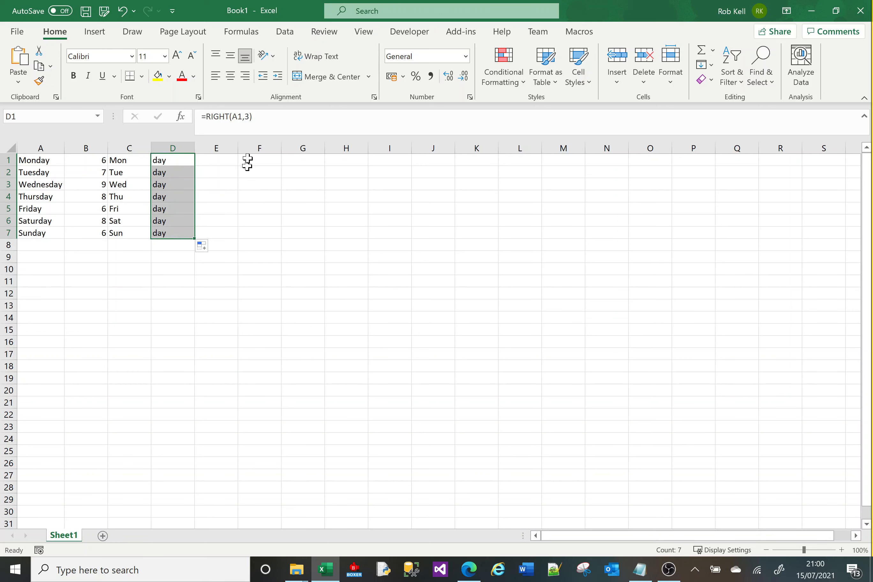
pyautogui.click(248, 114)
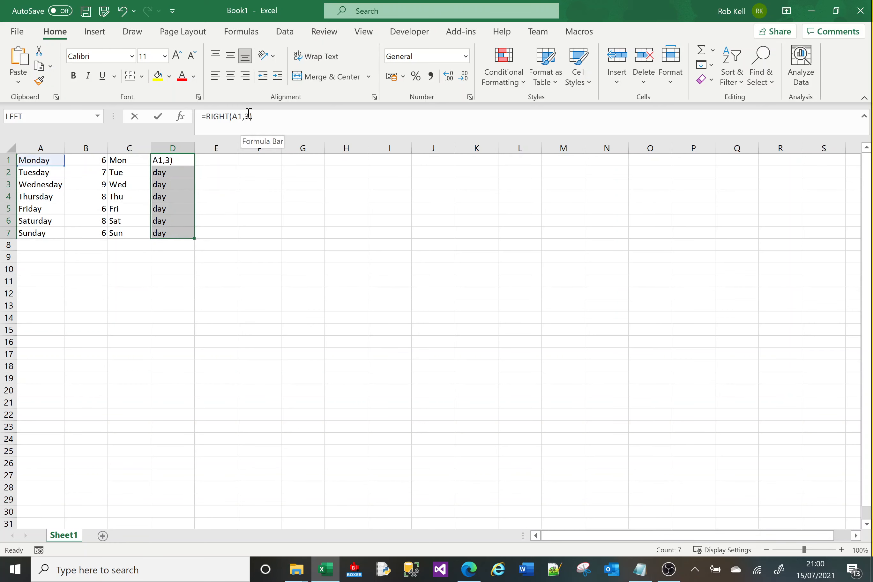
pyautogui.press('Delete')
pyautogui.write('4')
pyautogui.press('Return')
pyautogui.click(224, 203)
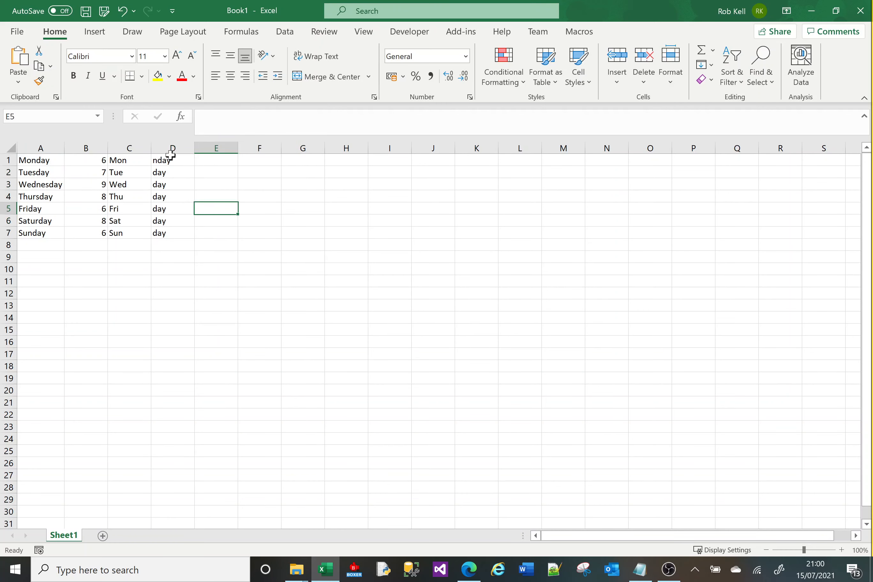
# Fill D1's four-character RIGHT formula down through D7.
pyautogui.doubleClick(171, 159)
pyautogui.click(217, 207)
pyautogui.click(182, 162)
pyautogui.doubleClick(194, 165)
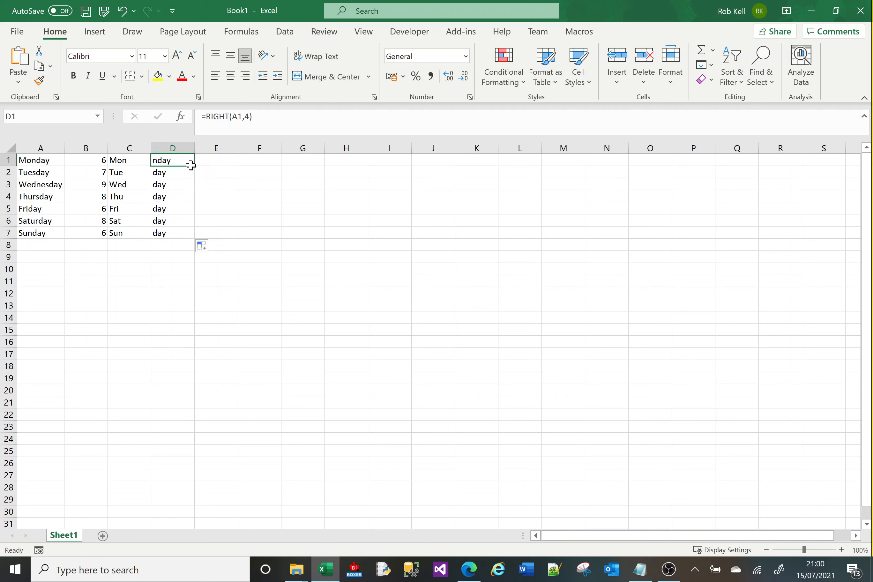
pyautogui.click(220, 205)
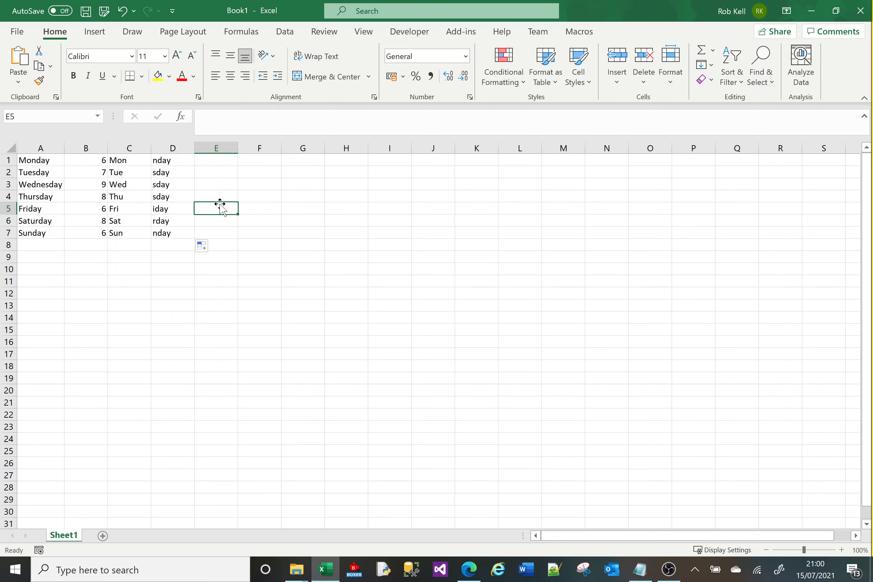
# Open Insert Function for cell E5 and select FIND among the Text functions to read its description.
pyautogui.click(199, 117)
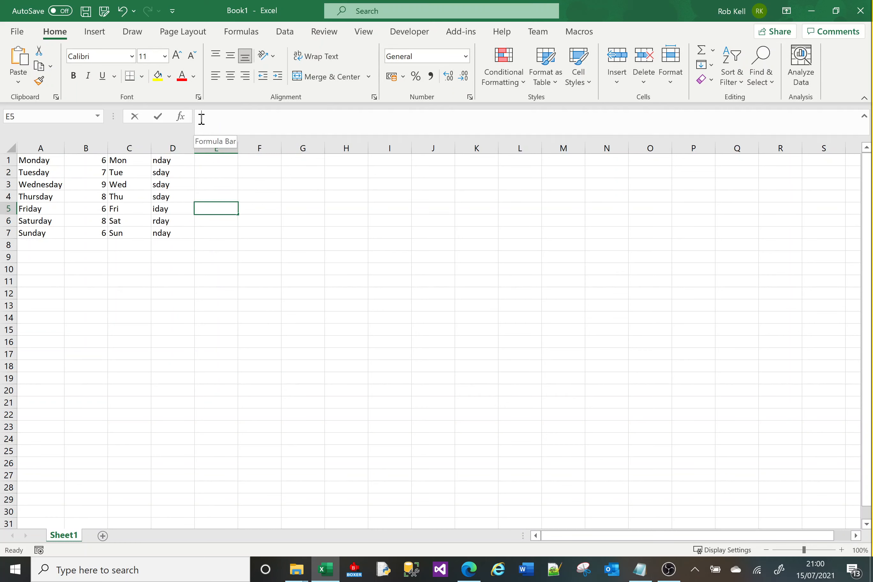
pyautogui.click(181, 117)
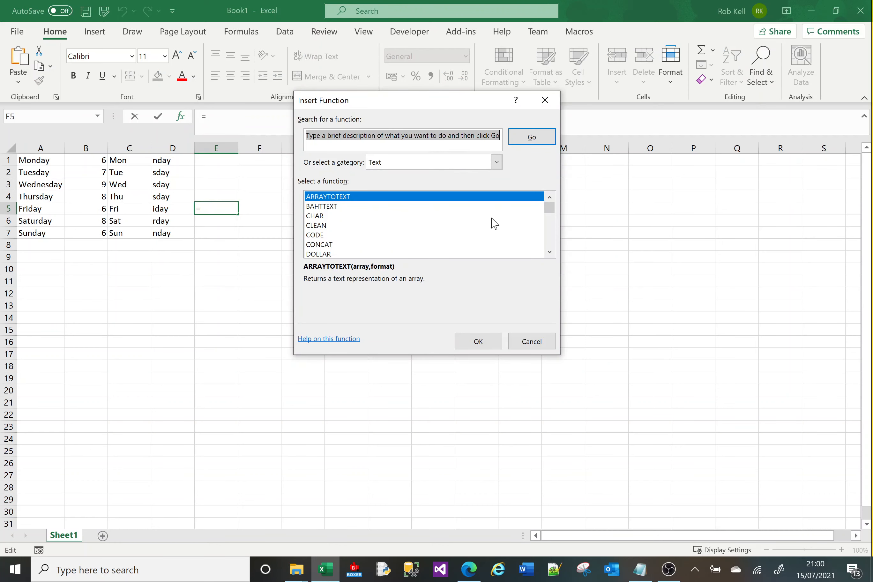
pyautogui.click(549, 239)
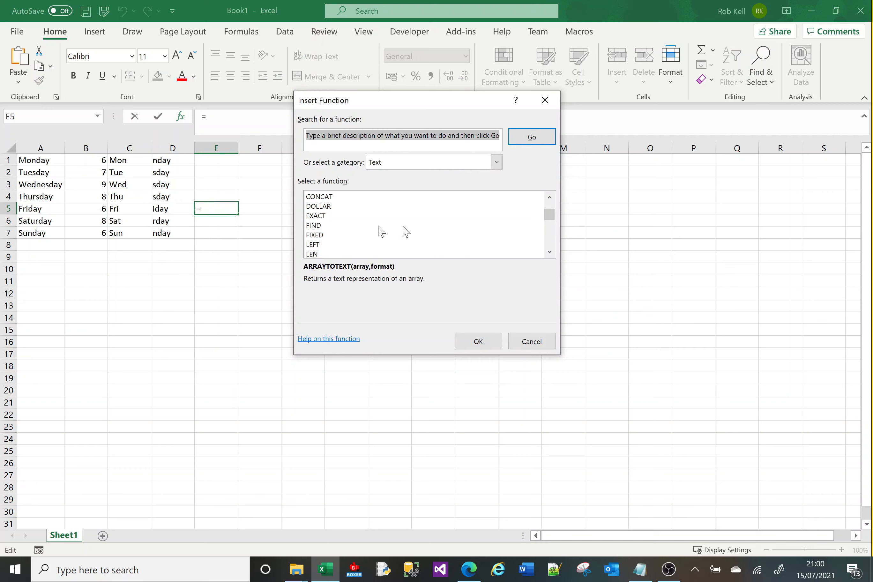
pyautogui.click(343, 227)
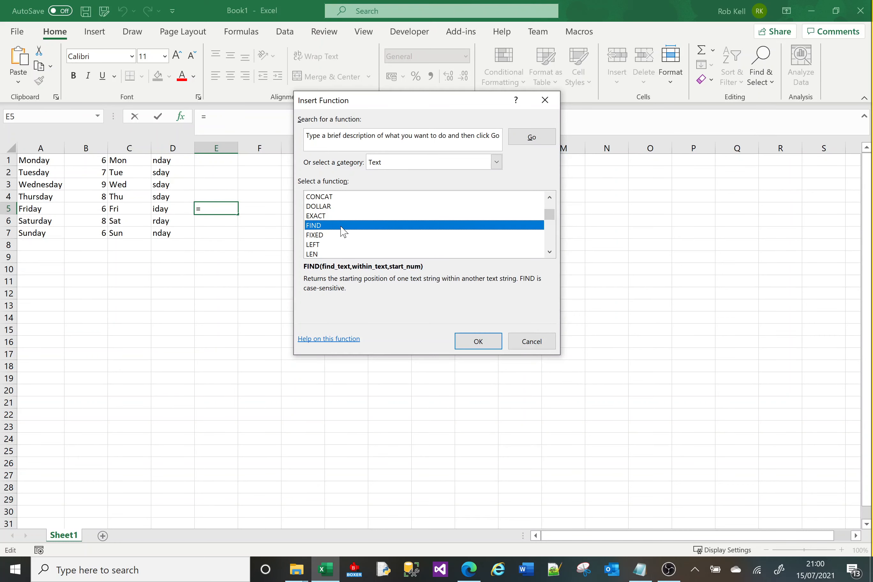